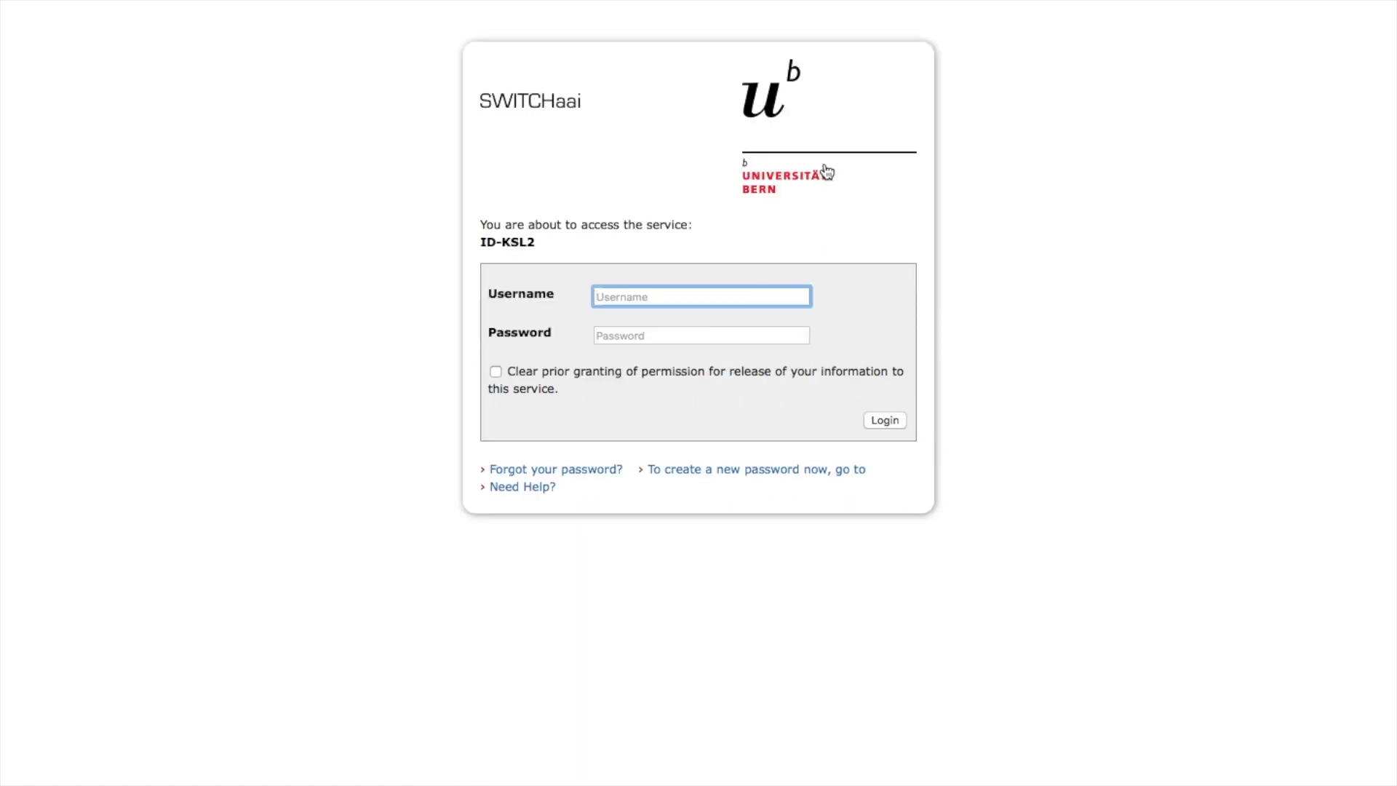
- Sign in to SWITCHaai with the university account username and password
{"action": "type", "text": "dg"}
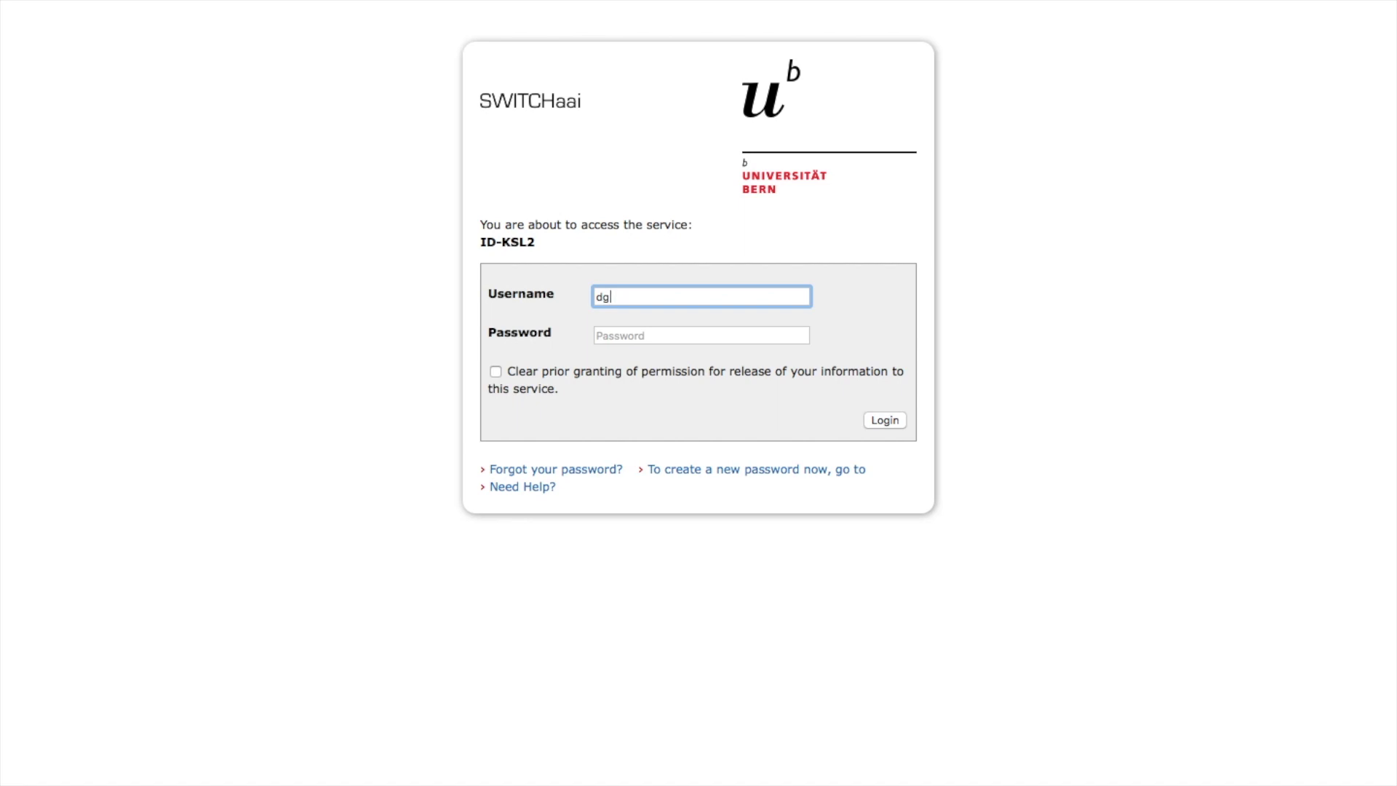
{"action": "type", "text": "19u005"}
{"action": "left_click", "coordinate": [717, 333]}
{"action": "type", "text": "•••"}
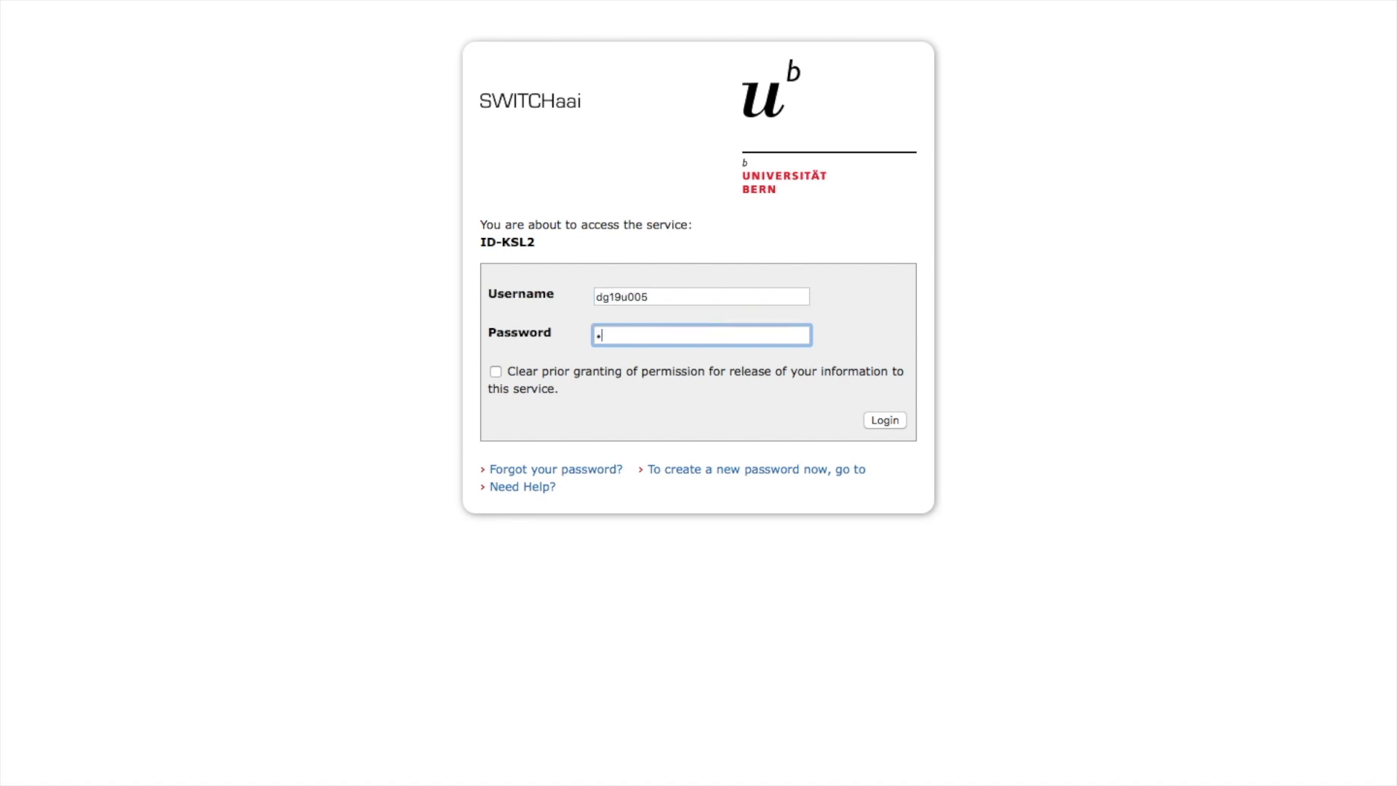
{"action": "type", "text": "••••••••••"}
{"action": "key", "text": "Return"}
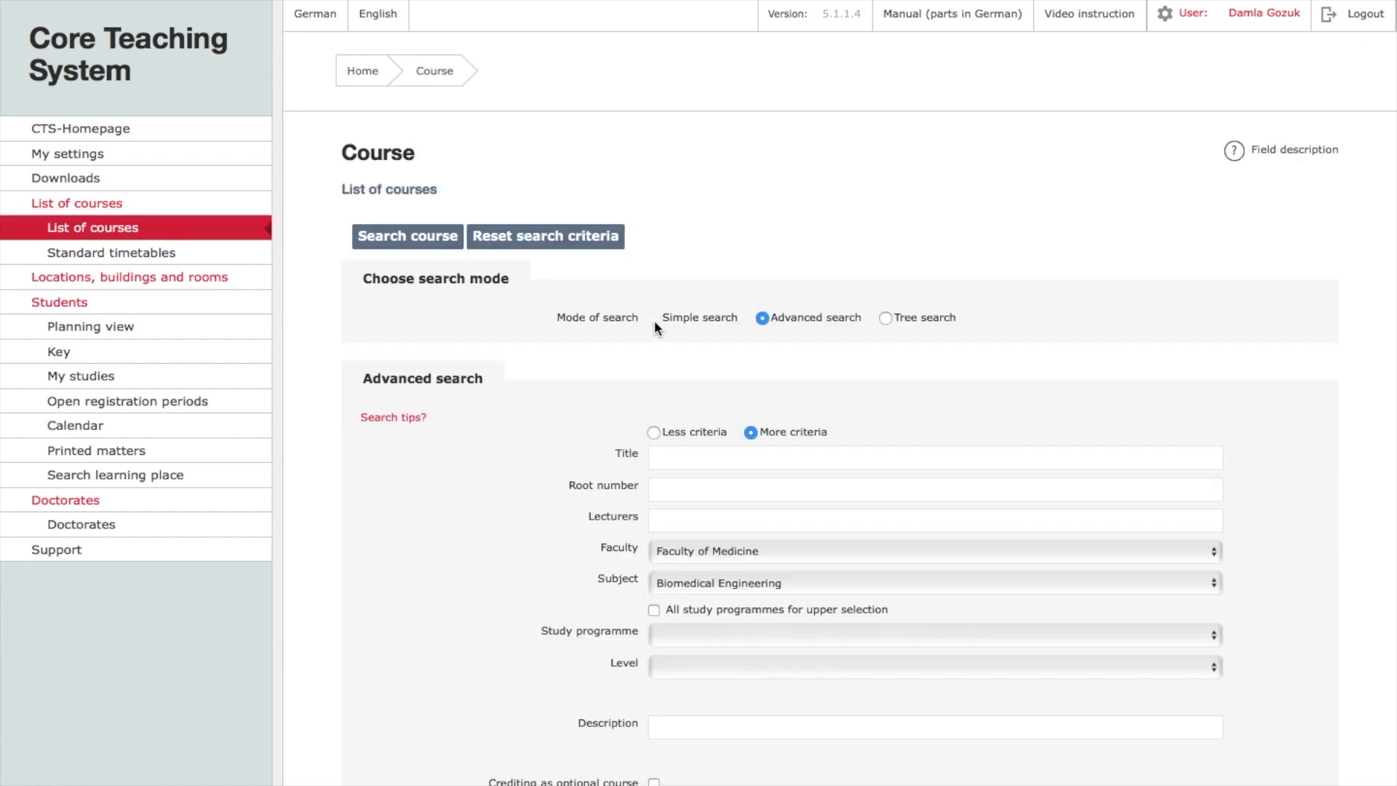
- Run an advanced course search for Faculty of Medicine, Biomedical Engineering, semester HS2019
{"action": "left_click", "coordinate": [653, 319]}
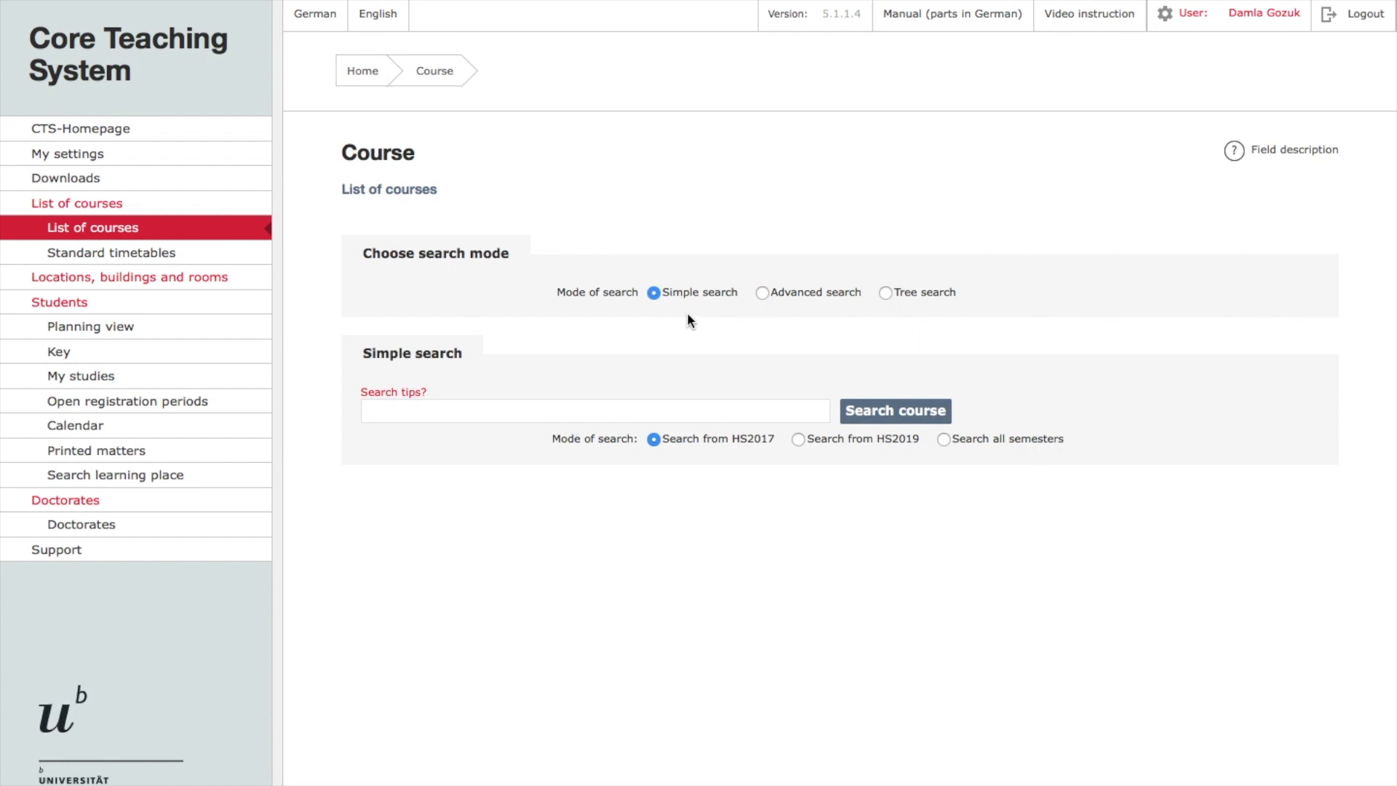
{"action": "left_click", "coordinate": [814, 294]}
{"action": "scroll", "coordinate": [709, 338], "scroll_direction": "down", "scroll_amount": 4}
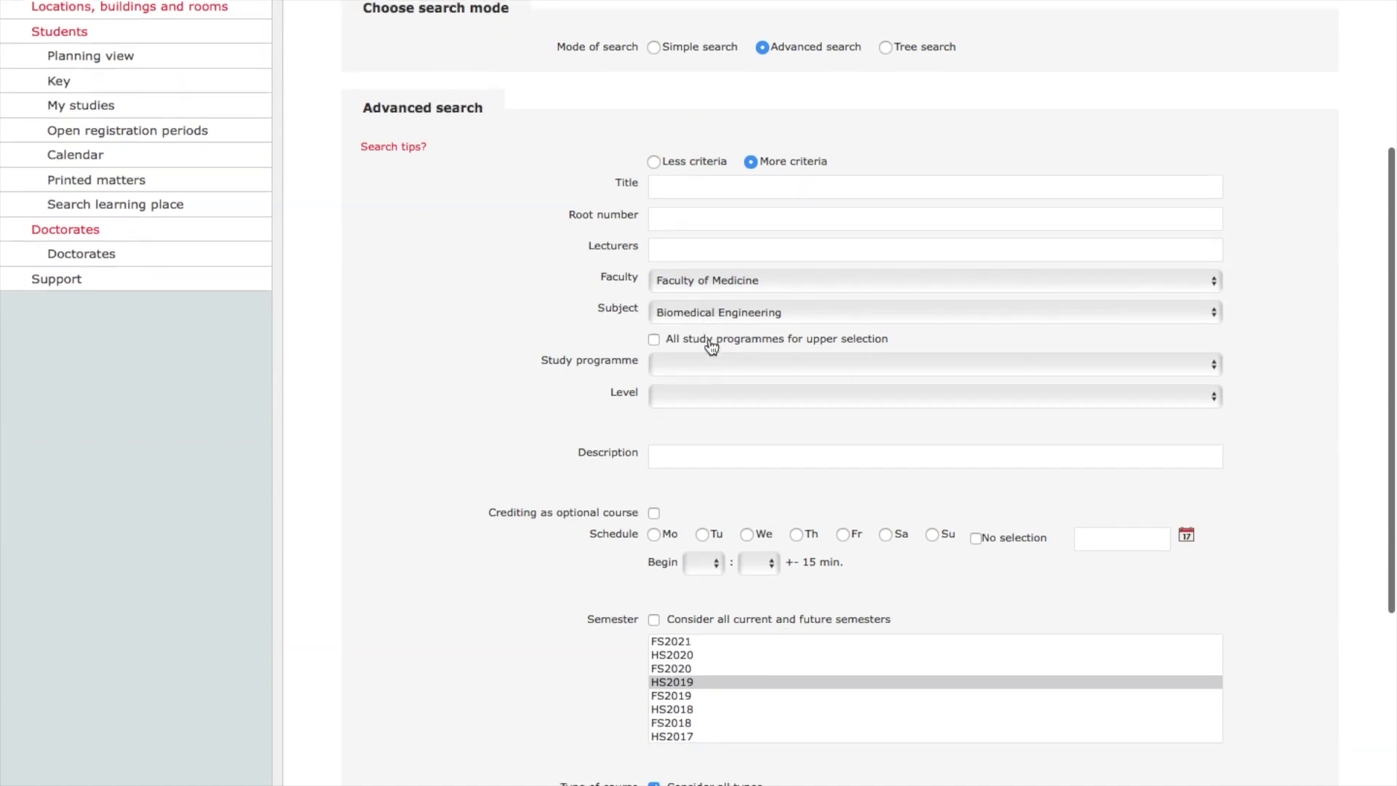
{"action": "left_click", "coordinate": [752, 283]}
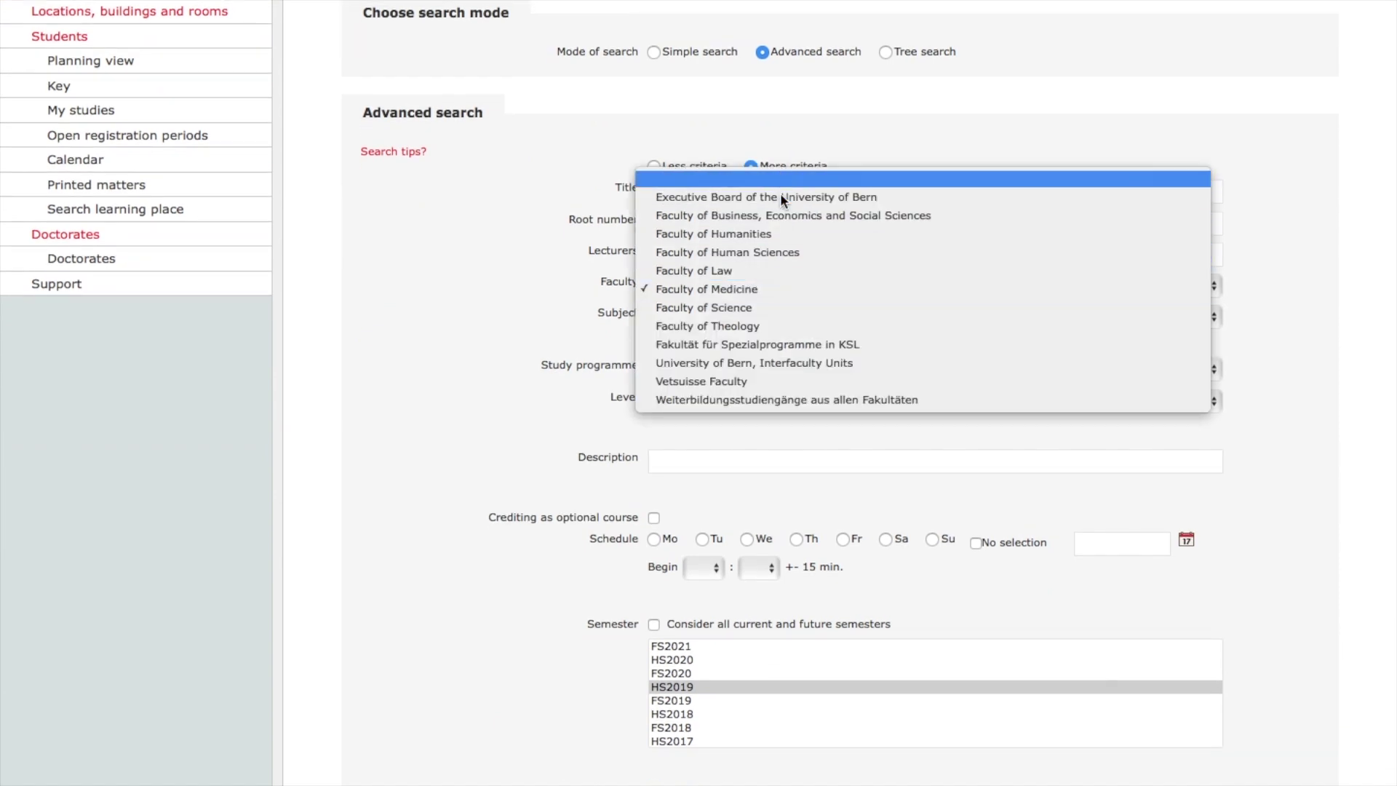
{"action": "left_click", "coordinate": [780, 291]}
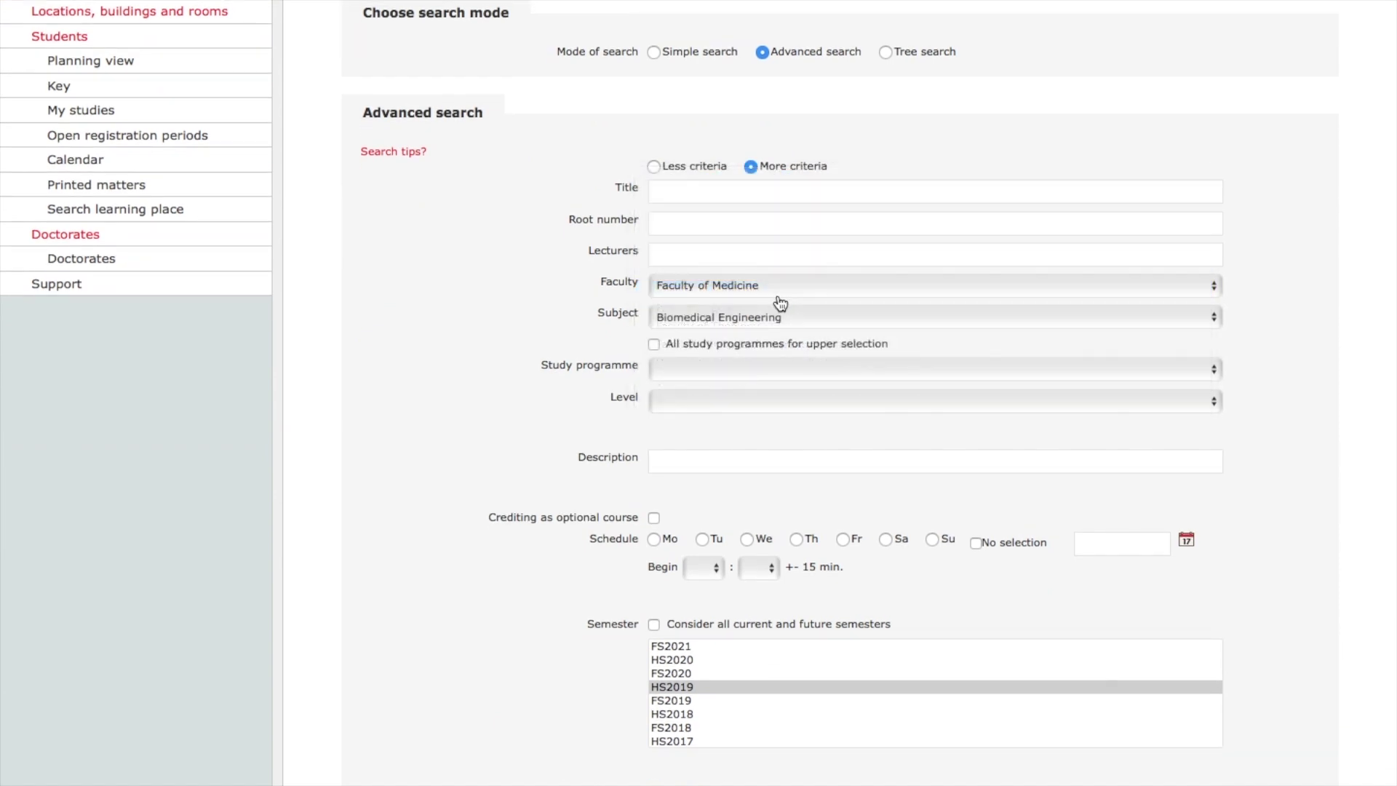
{"action": "left_click", "coordinate": [753, 315]}
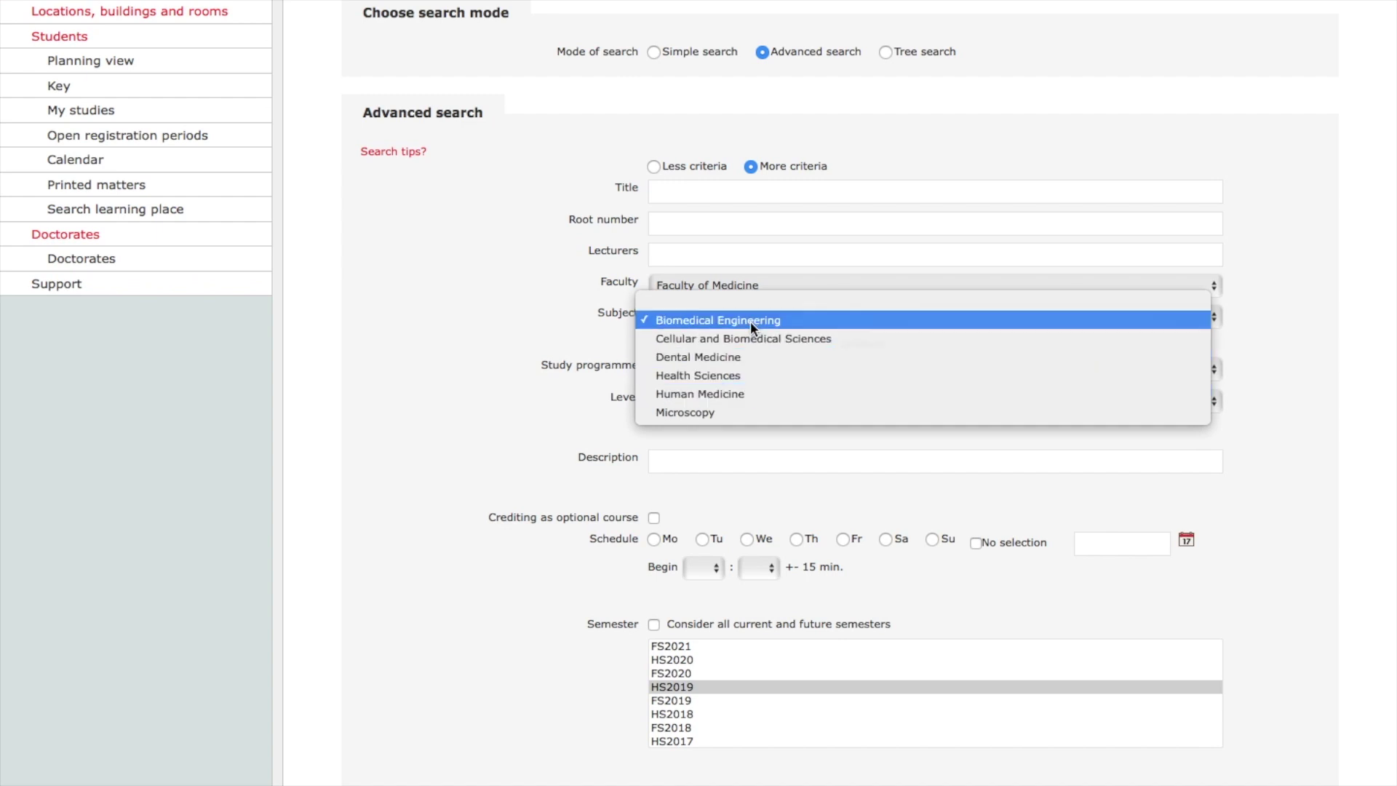
{"action": "left_click", "coordinate": [750, 321]}
{"action": "scroll", "coordinate": [704, 538], "scroll_direction": "down", "scroll_amount": 5}
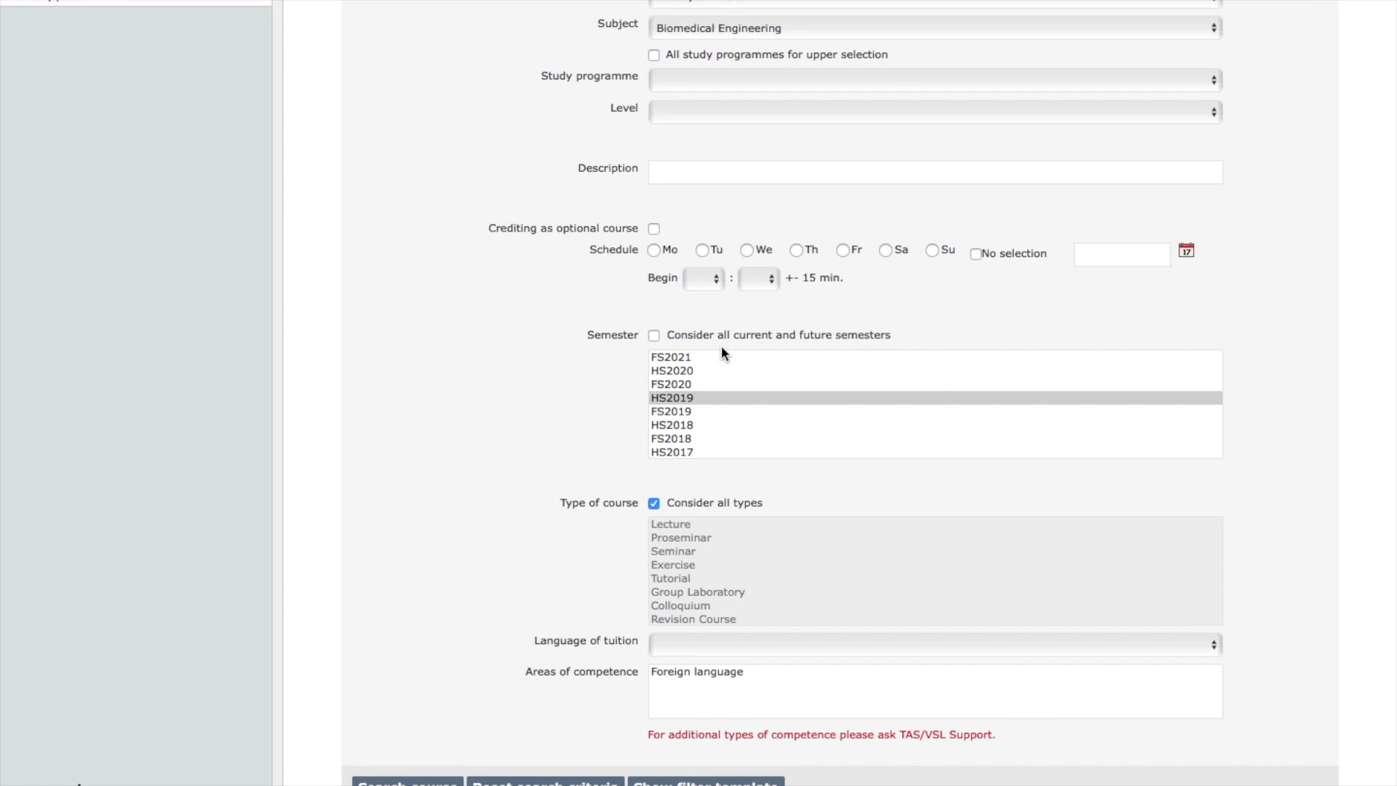
{"action": "left_click", "coordinate": [706, 397]}
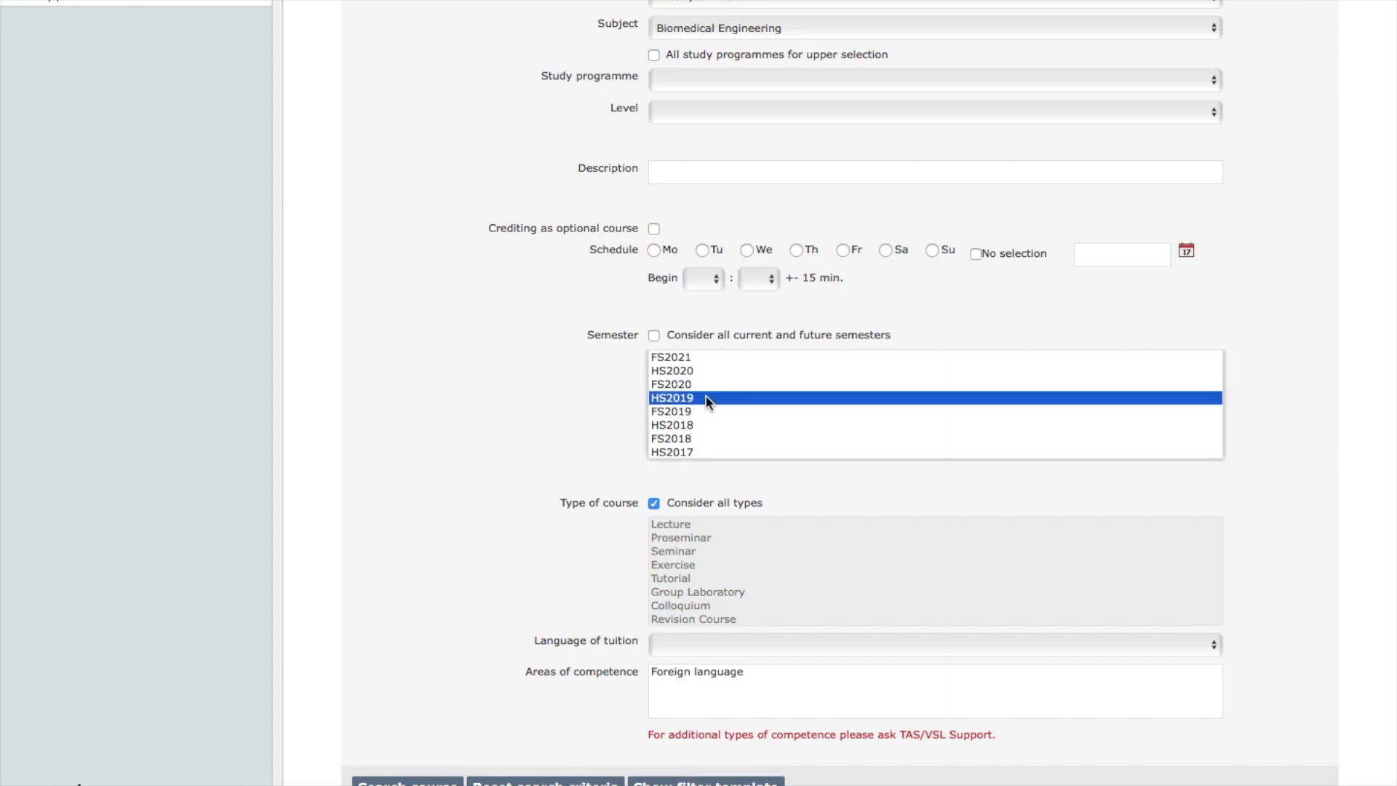
{"action": "scroll", "coordinate": [707, 401], "scroll_direction": "down", "scroll_amount": 2}
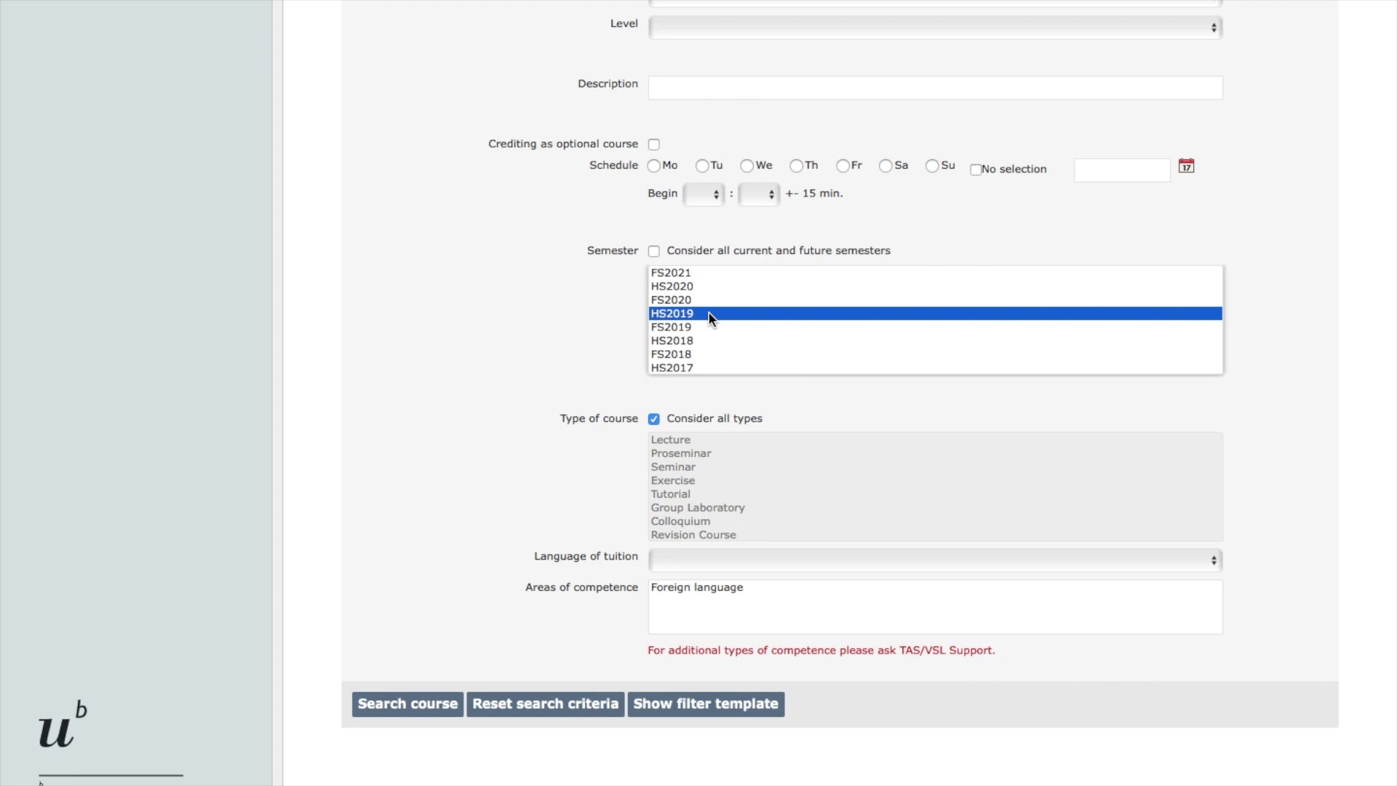
{"action": "scroll", "coordinate": [510, 595], "scroll_direction": "down", "scroll_amount": 1}
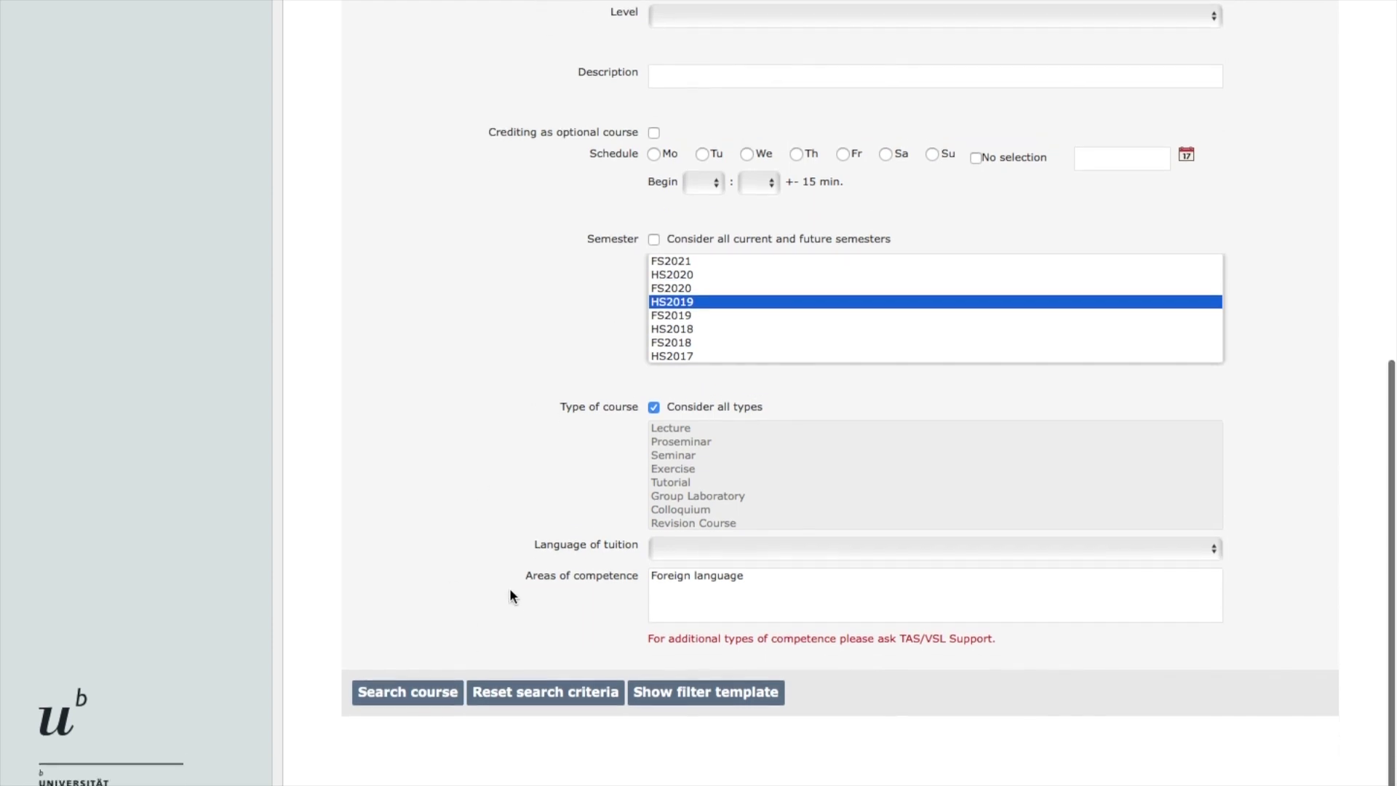
{"action": "left_click", "coordinate": [406, 704]}
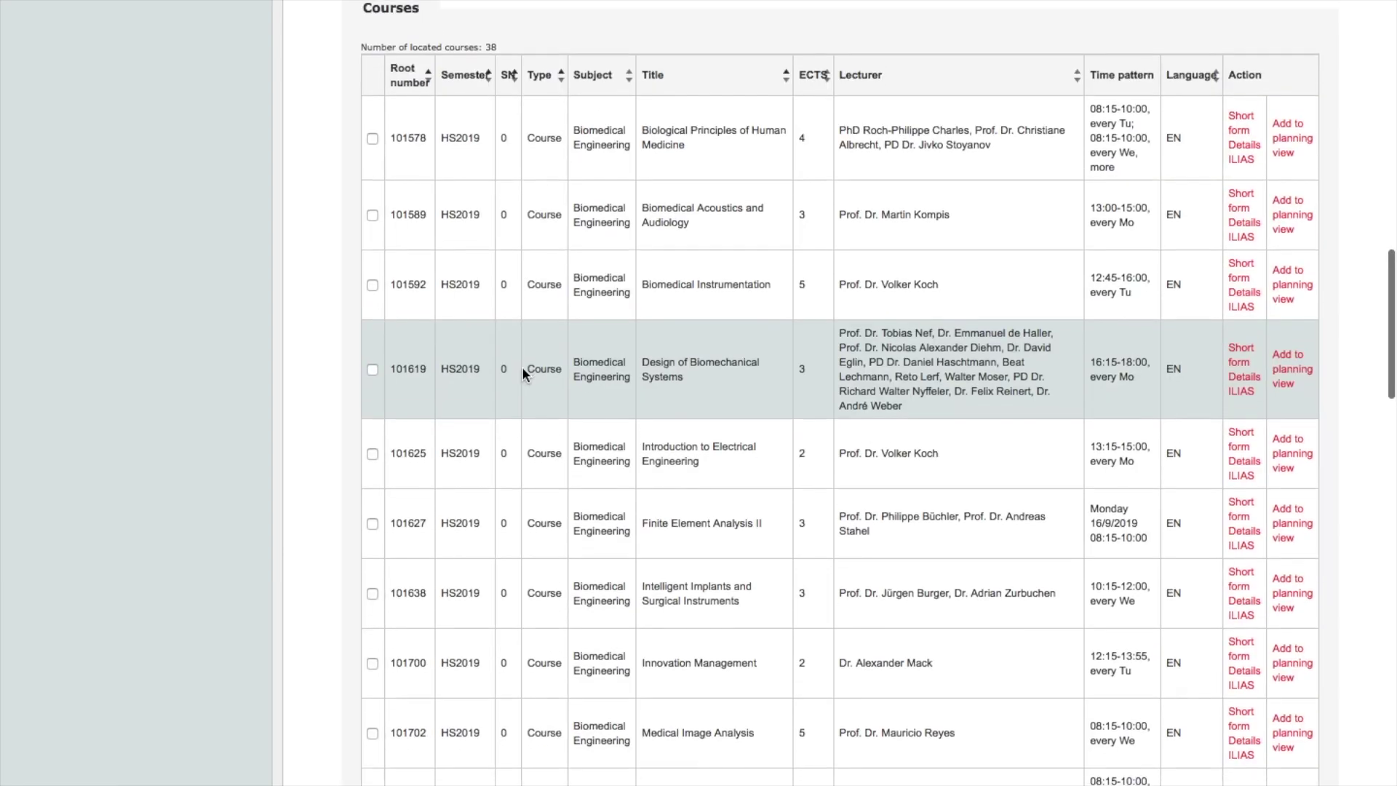
- Add the Innovation Management course (101700) from the results list to the planning view
{"action": "scroll", "coordinate": [522, 374], "scroll_direction": "up", "scroll_amount": 3}
{"action": "scroll", "coordinate": [523, 368], "scroll_direction": "down", "scroll_amount": 5}
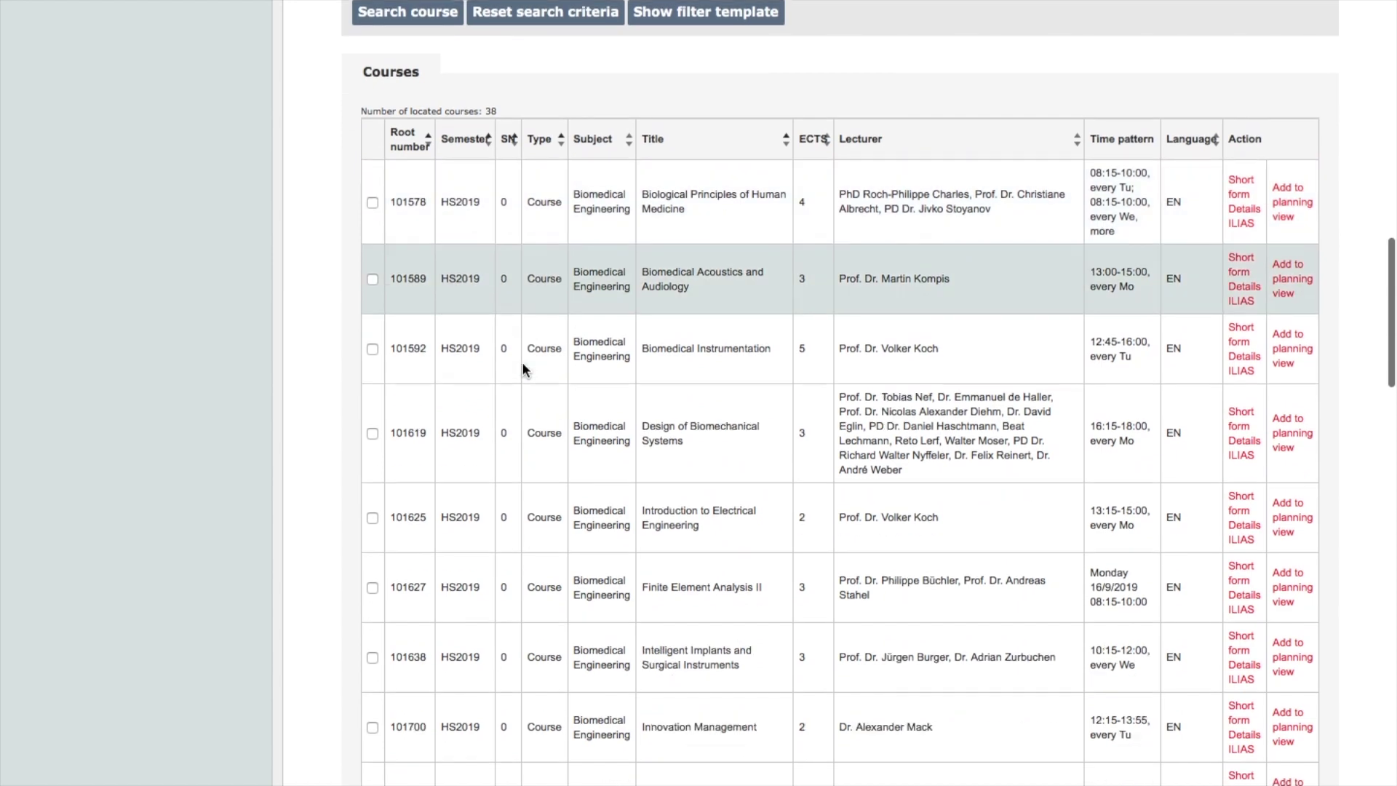
{"action": "scroll", "coordinate": [524, 351], "scroll_direction": "up", "scroll_amount": 2}
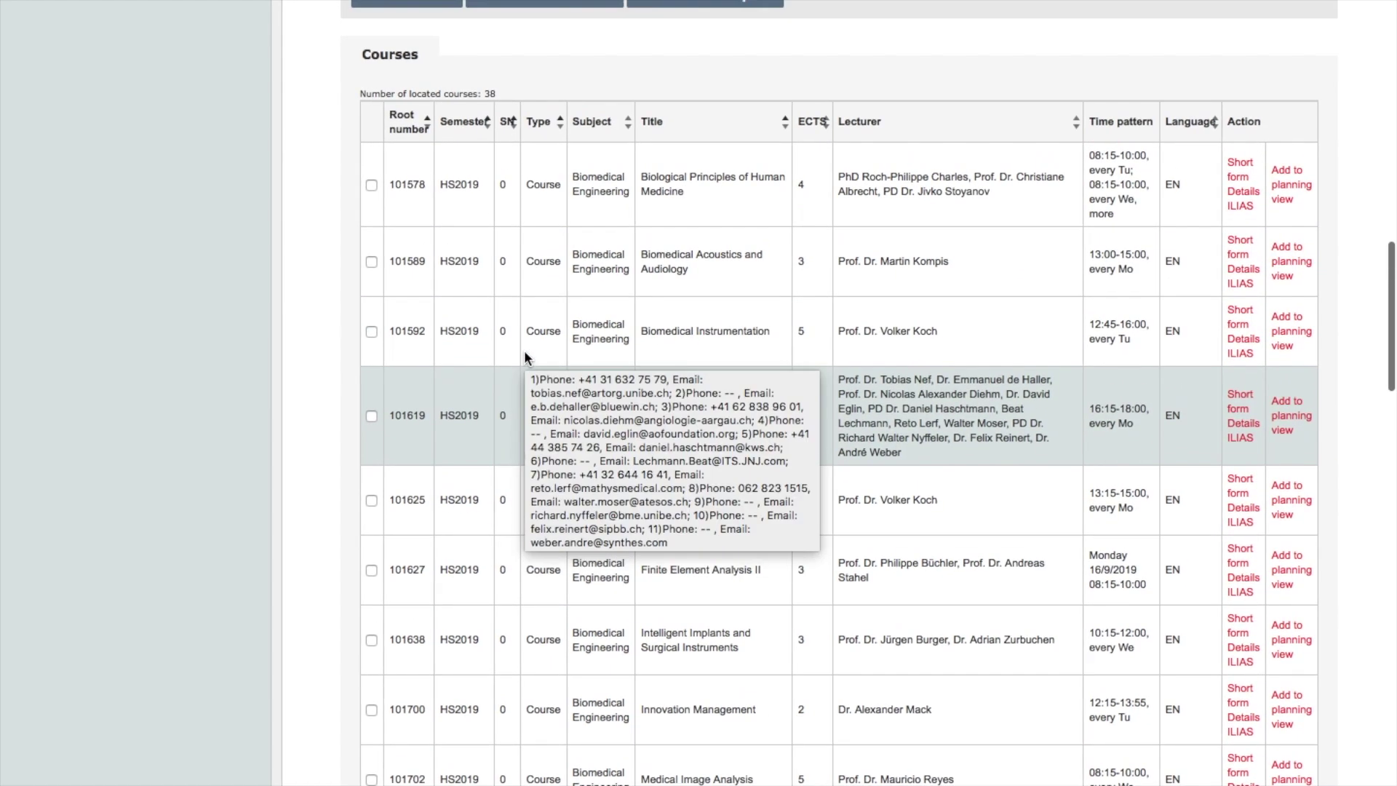
{"action": "mouse_move", "coordinate": [1184, 188]}
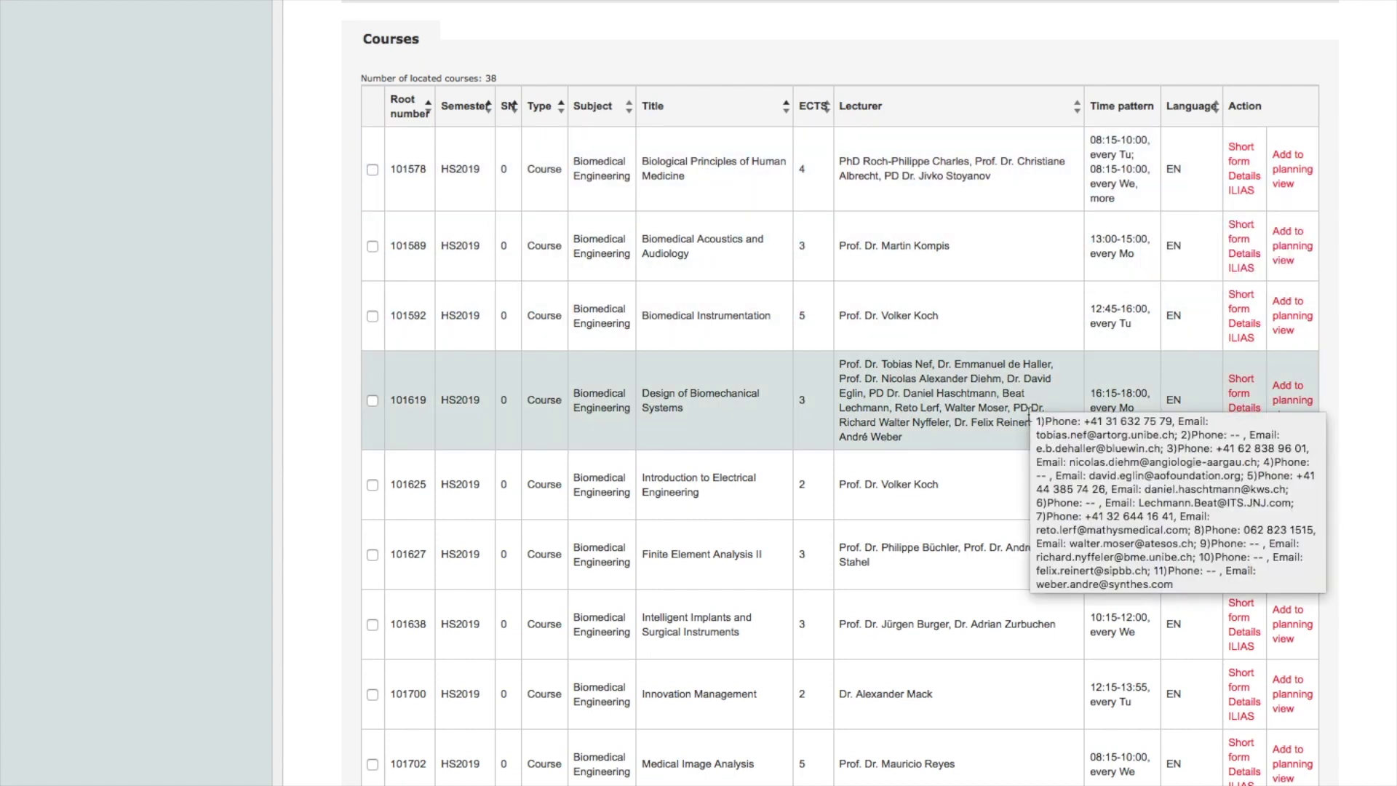
{"action": "scroll", "coordinate": [980, 684], "scroll_direction": "down", "scroll_amount": 3}
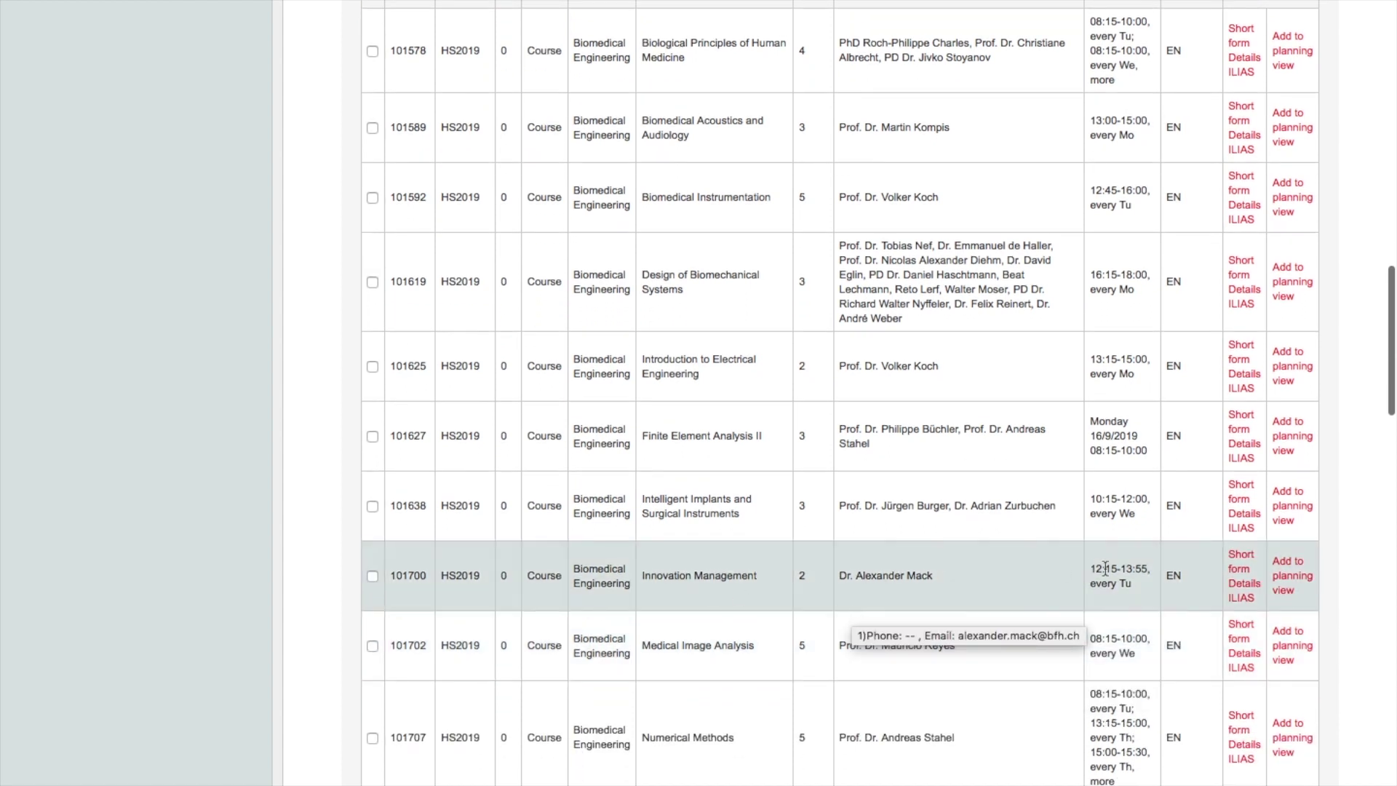
{"action": "left_click", "coordinate": [1300, 587]}
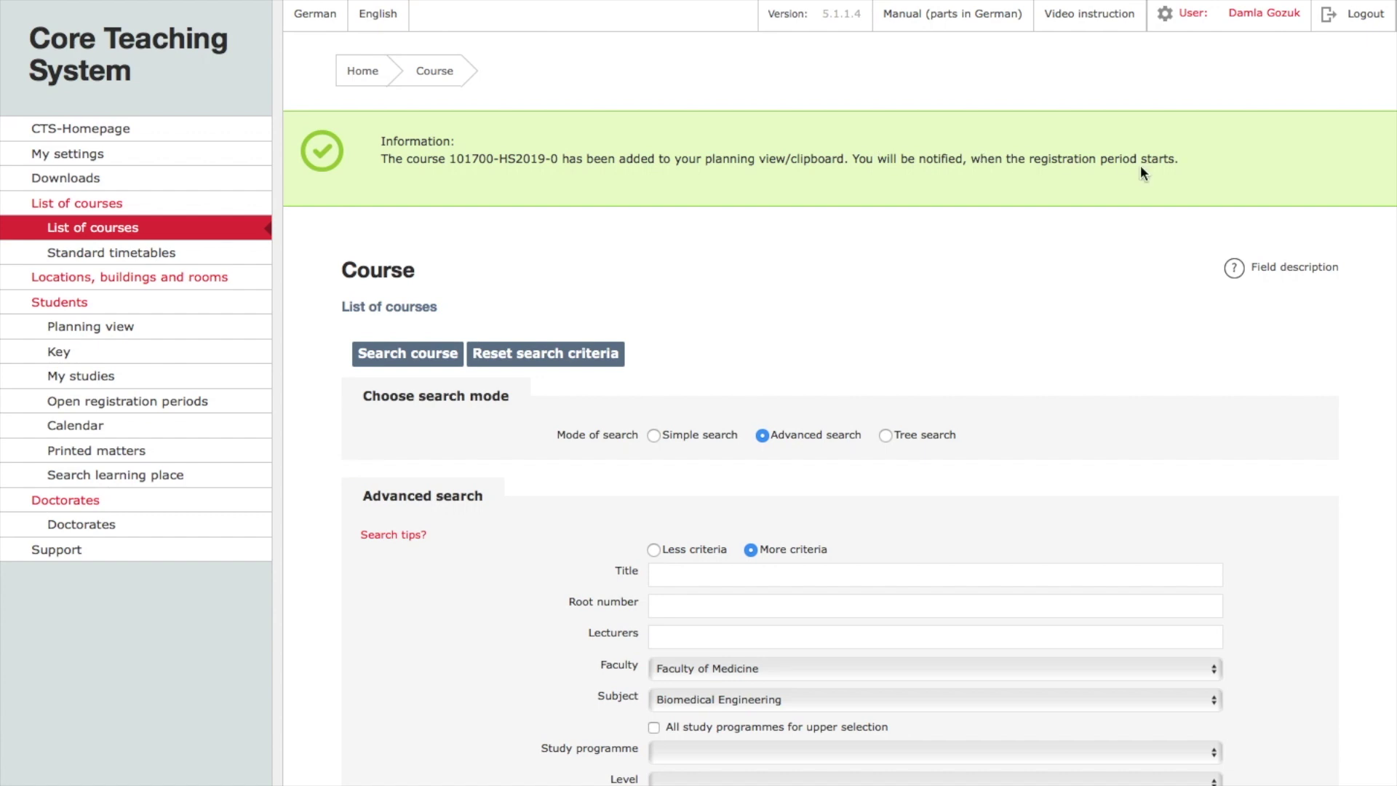
{"action": "scroll", "coordinate": [772, 178], "scroll_direction": "down", "scroll_amount": 1}
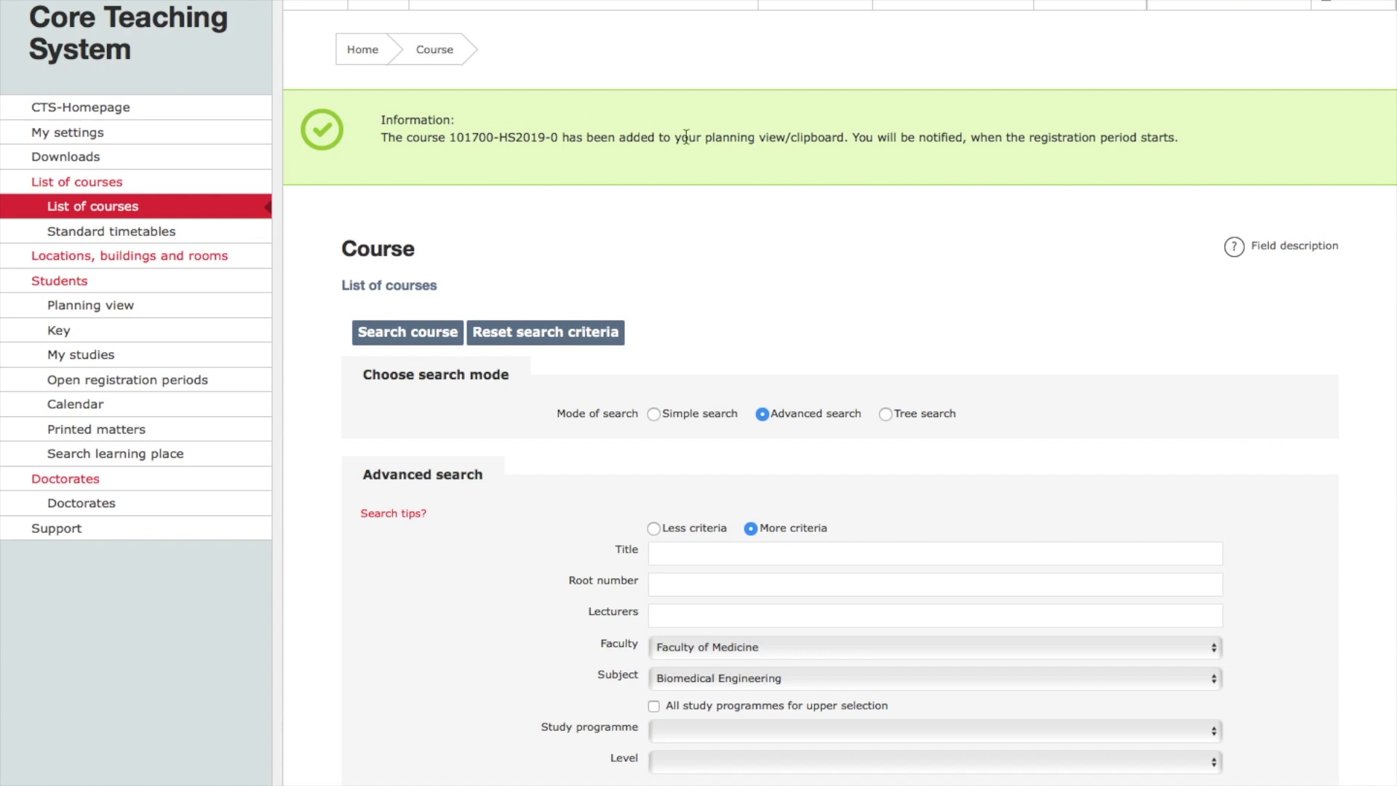
{"action": "scroll", "coordinate": [322, 151], "scroll_direction": "up", "scroll_amount": 1}
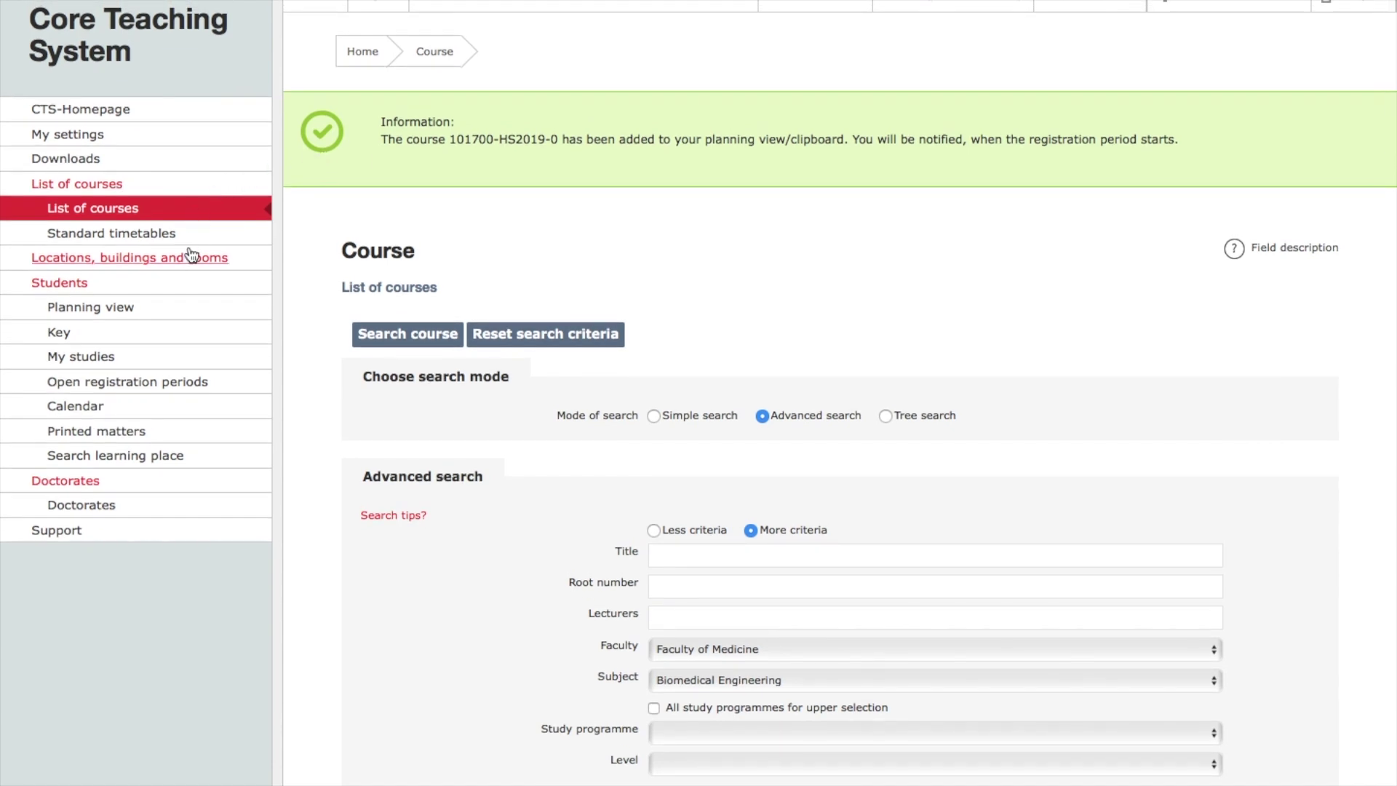
- Go to the Sign in/off registration page for Innovation Management from the planning view
{"action": "left_click", "coordinate": [133, 310]}
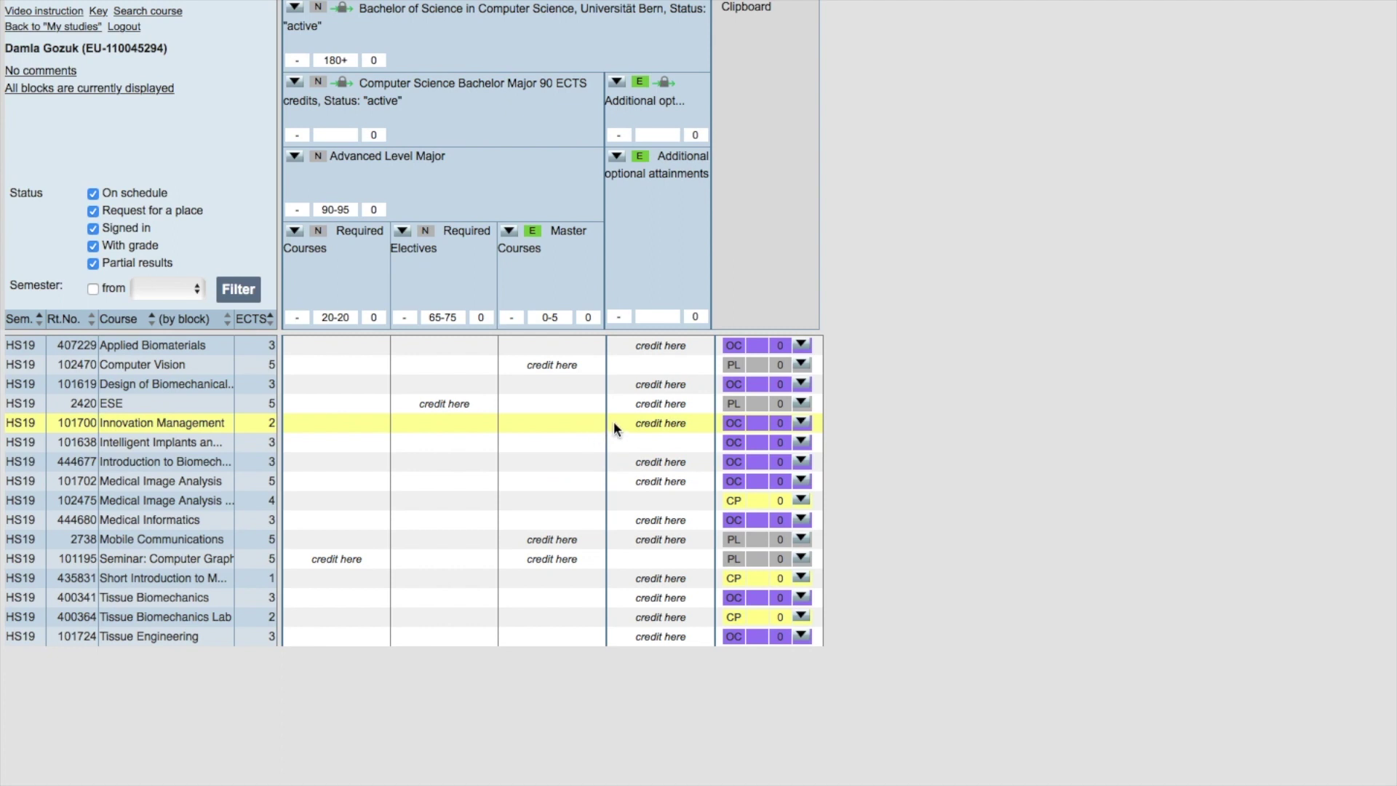
{"action": "left_click", "coordinate": [802, 425]}
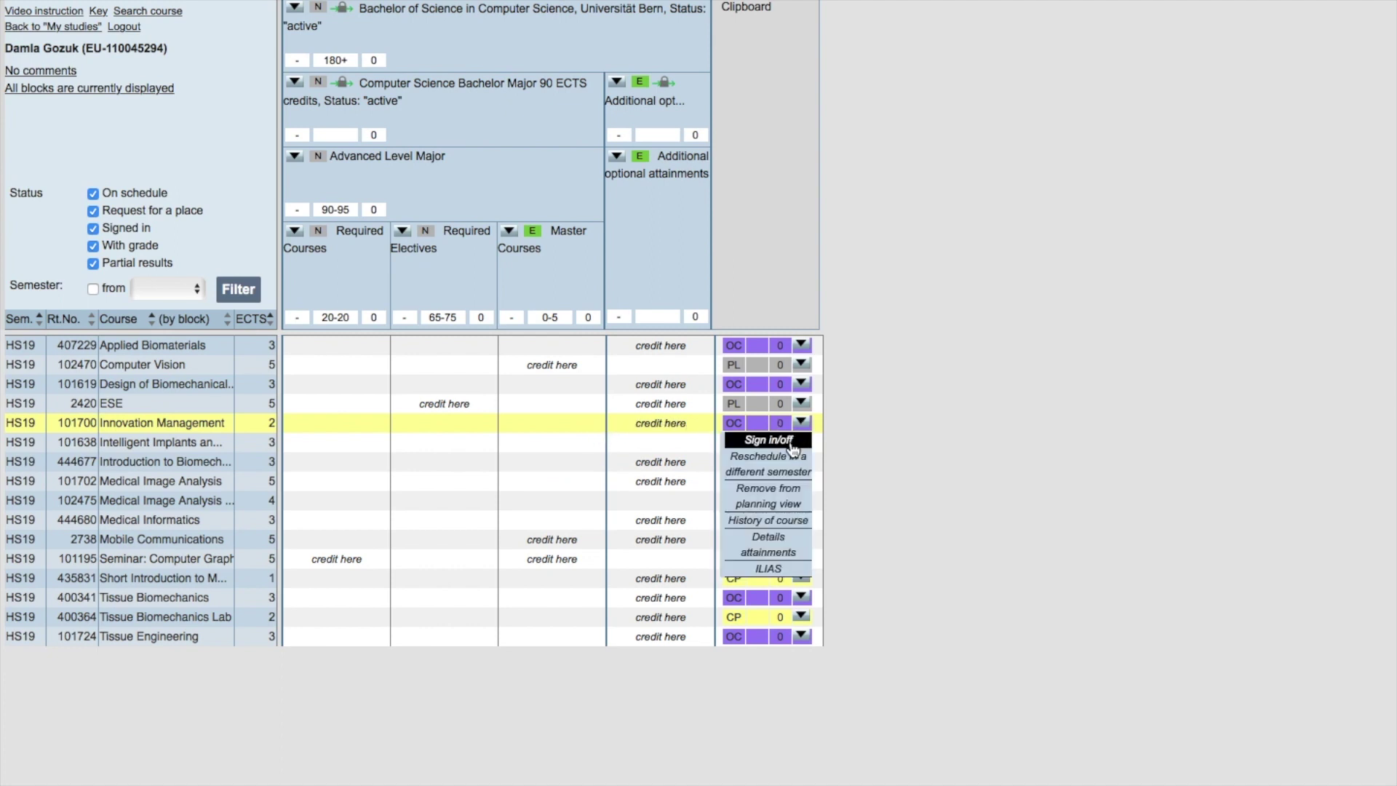
{"action": "left_click", "coordinate": [793, 445]}
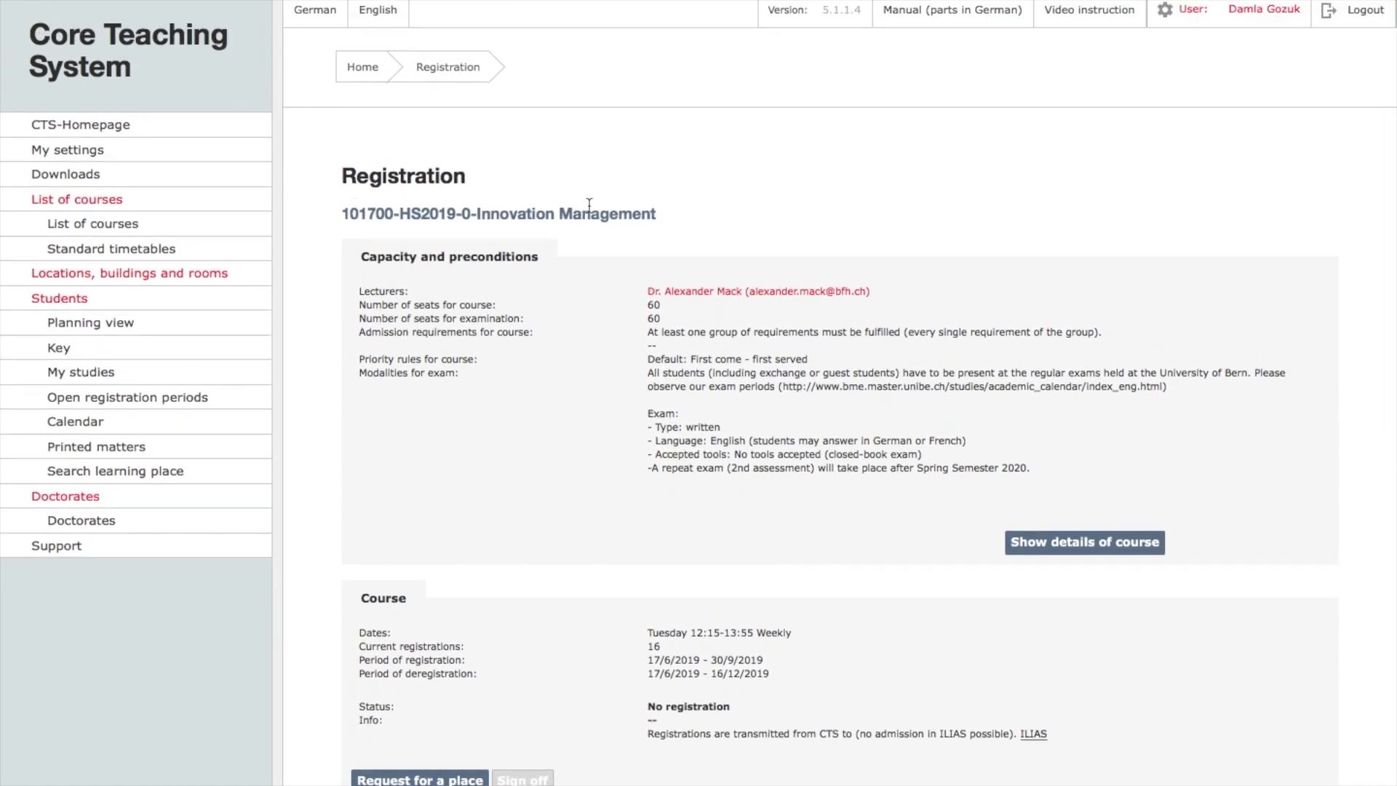
- Check the course registration period and request a place in Innovation Management
{"action": "scroll", "coordinate": [483, 216], "scroll_direction": "down", "scroll_amount": 3}
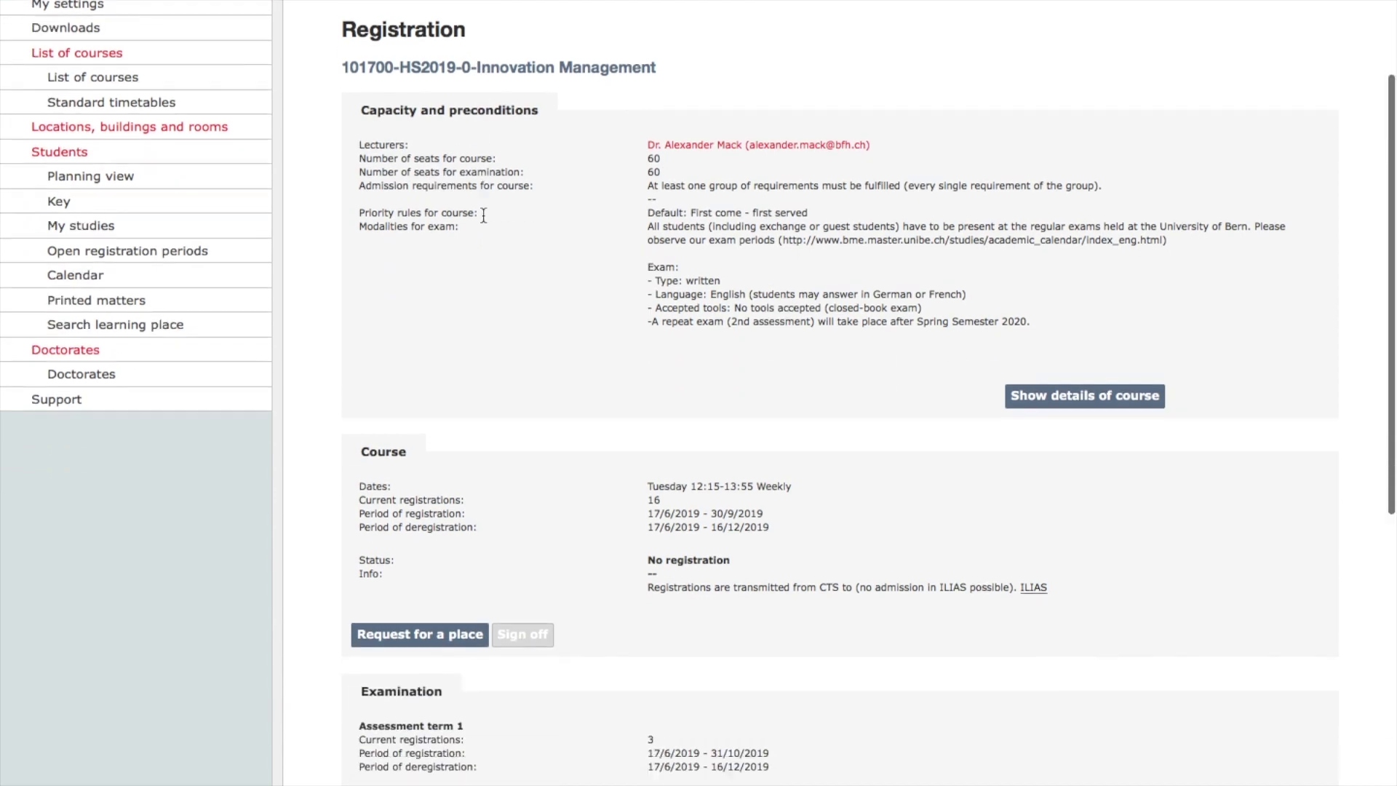
{"action": "scroll", "coordinate": [553, 393], "scroll_direction": "down", "scroll_amount": 3}
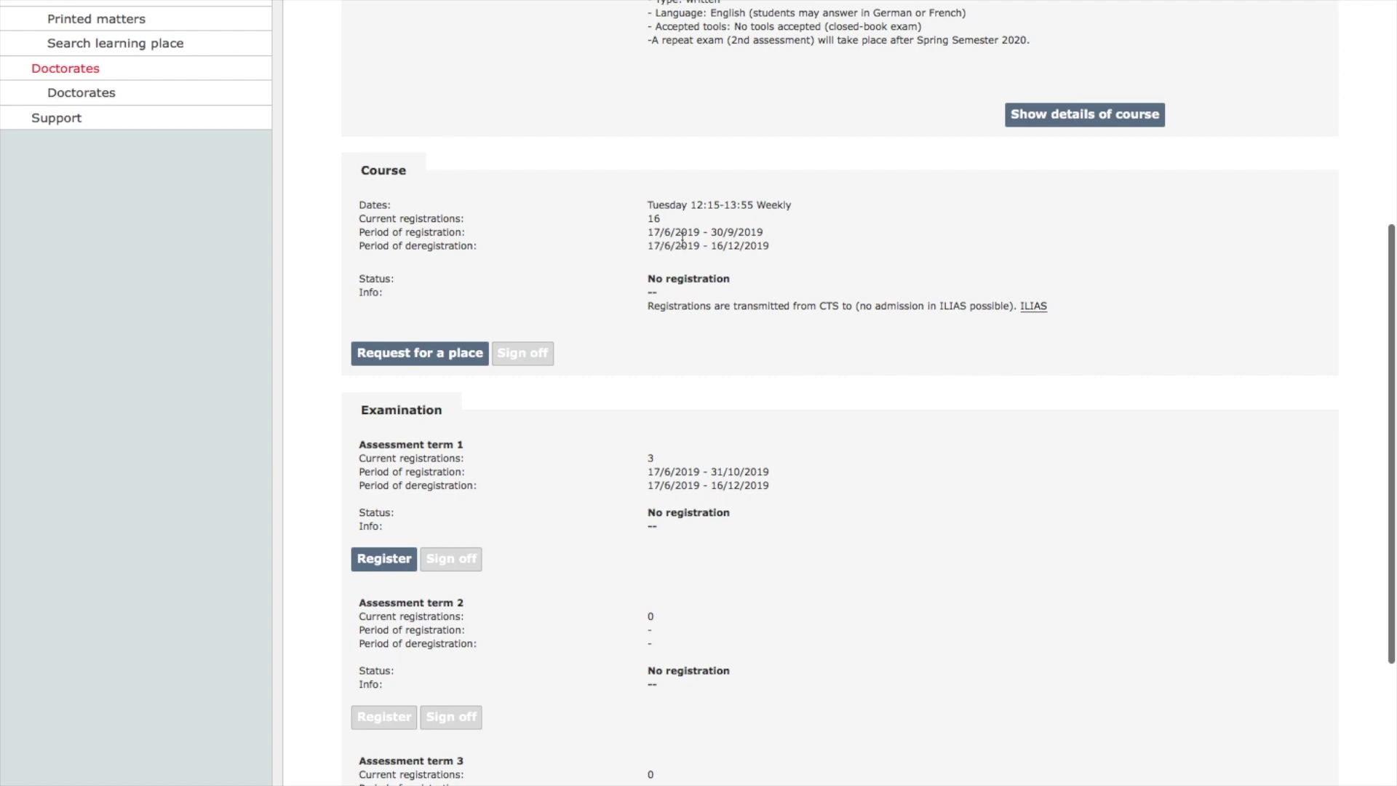
{"action": "left_click_drag", "start_coordinate": [784, 241], "coordinate": [650, 227]}
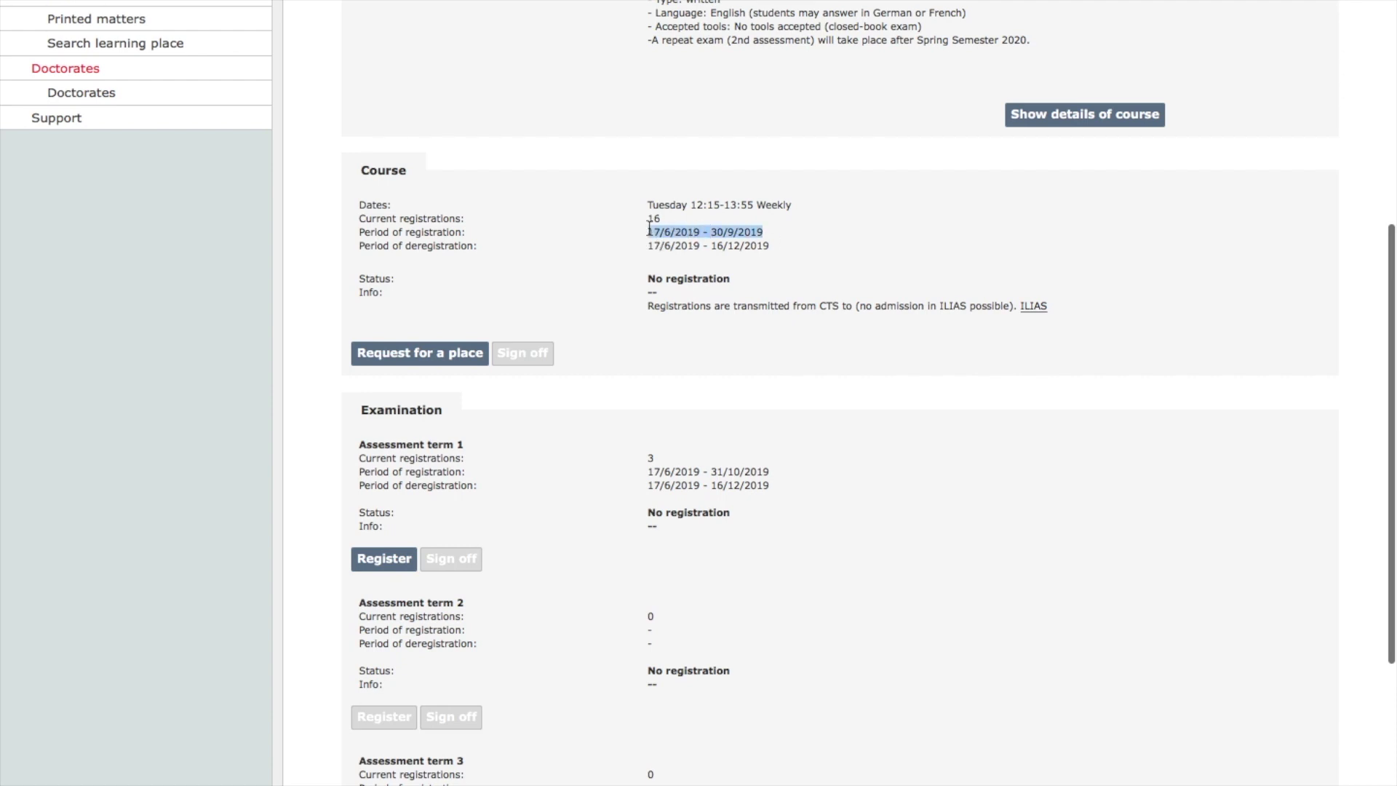
{"action": "left_click", "coordinate": [457, 353]}
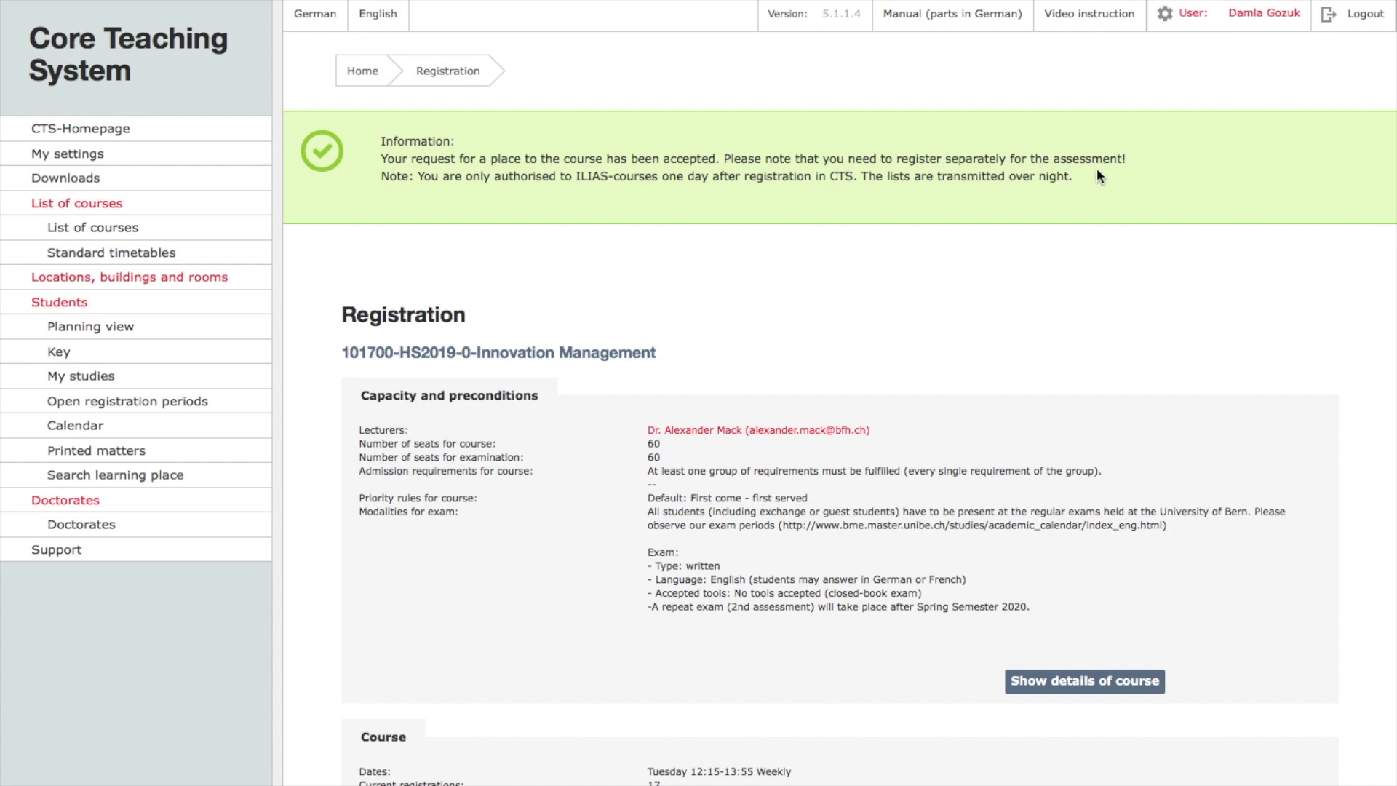
- Highlight the status line showing provisional registration at place 17 of 60, then clear it
{"action": "scroll", "coordinate": [1101, 174], "scroll_direction": "down", "scroll_amount": 5}
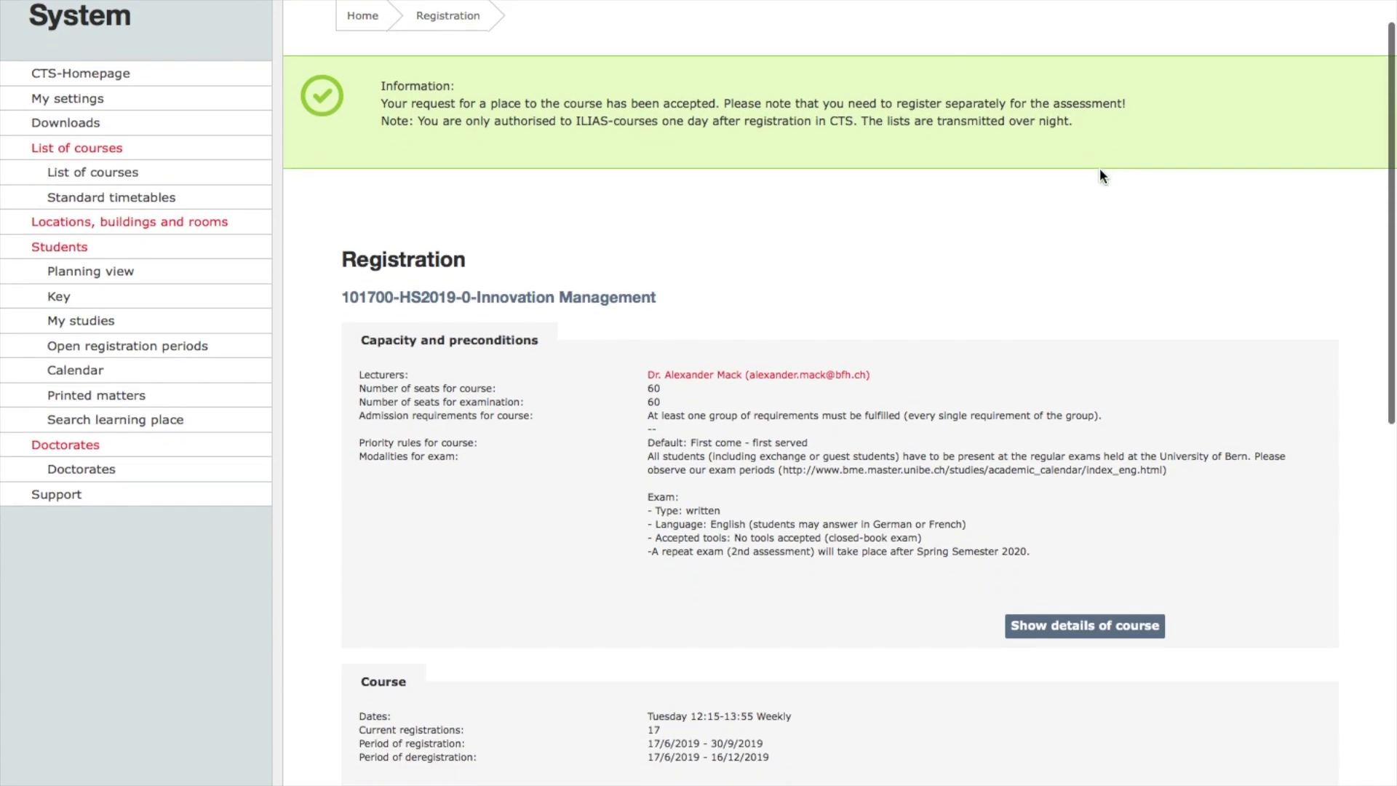
{"action": "scroll", "coordinate": [1101, 174], "scroll_direction": "down", "scroll_amount": 3}
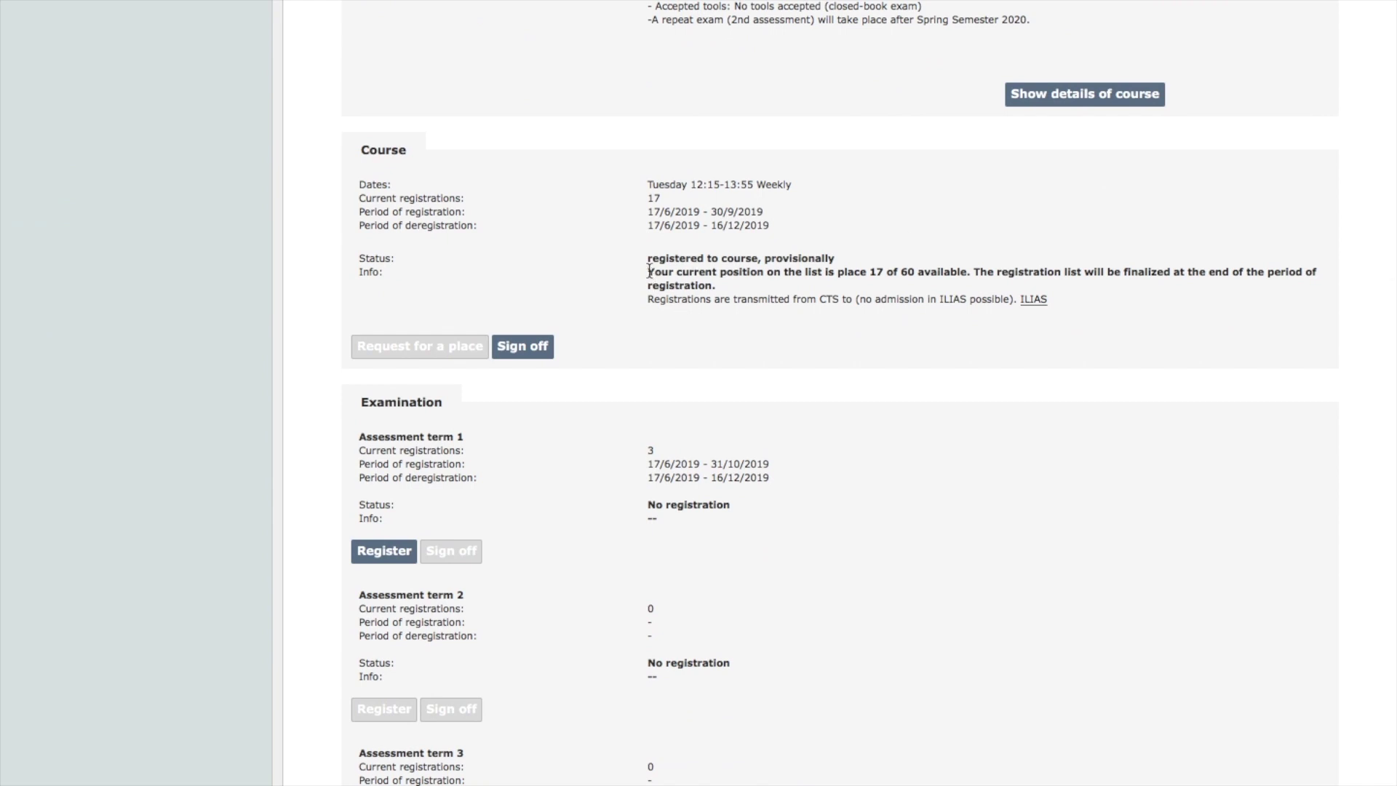
{"action": "left_click_drag", "start_coordinate": [640, 261], "coordinate": [970, 278]}
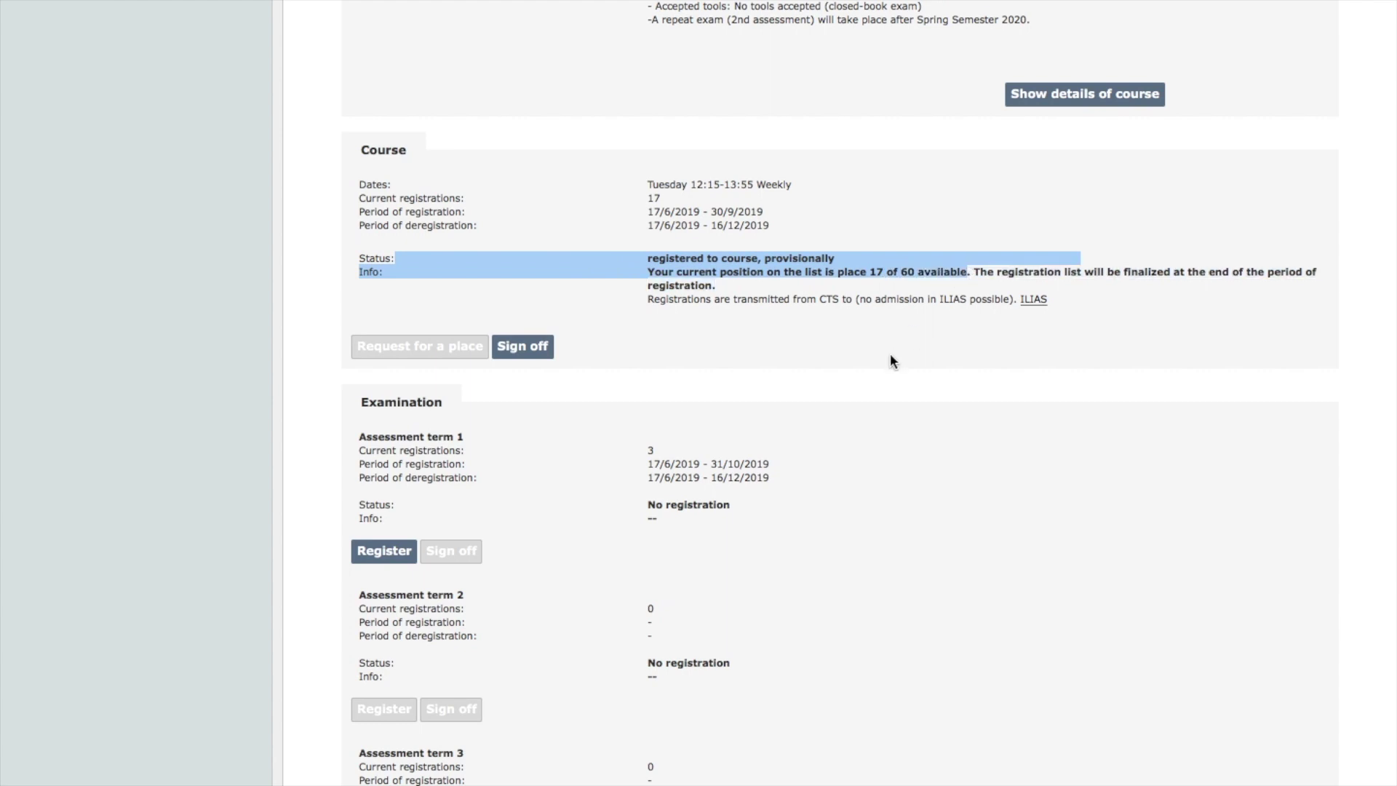
{"action": "scroll", "coordinate": [893, 362], "scroll_direction": "up", "scroll_amount": 3}
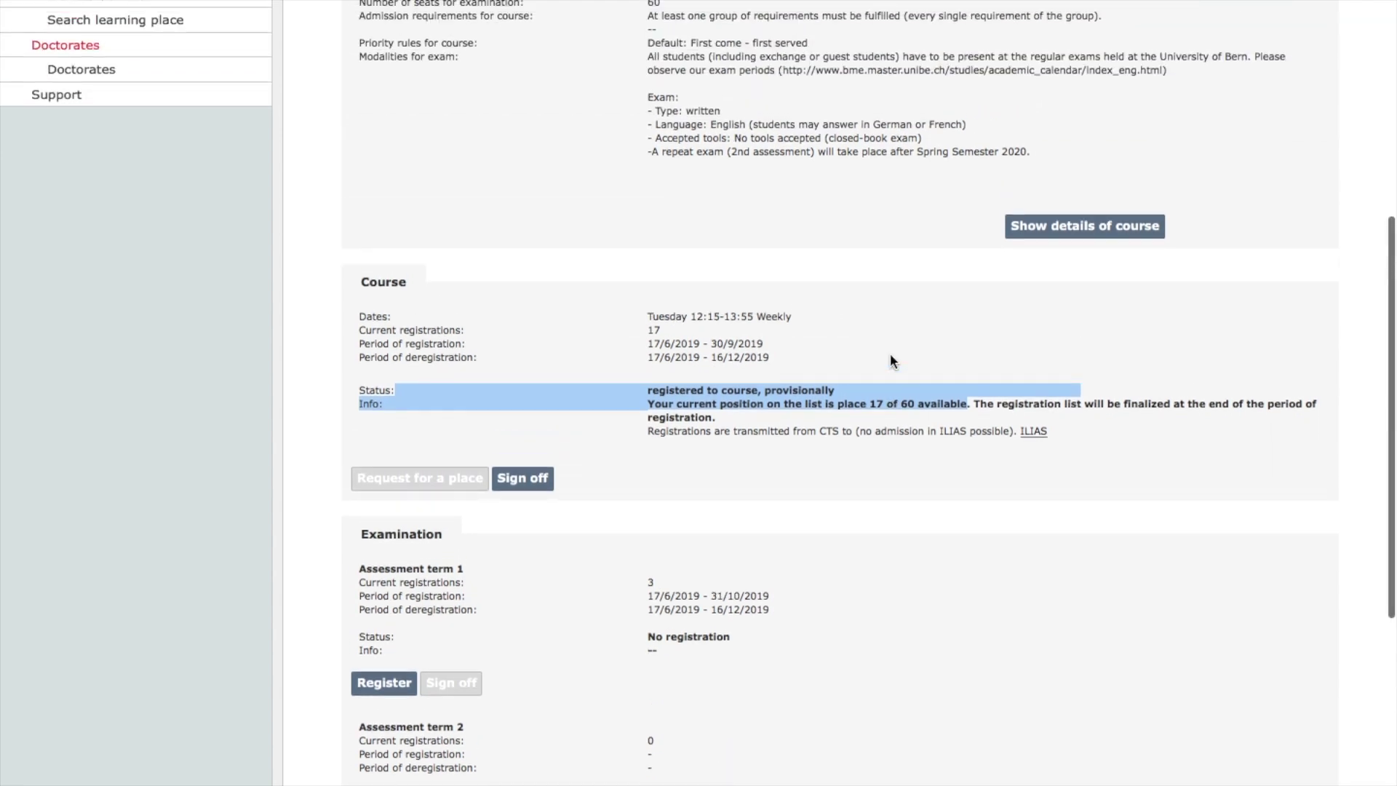
{"action": "scroll", "coordinate": [891, 358], "scroll_direction": "down", "scroll_amount": 1}
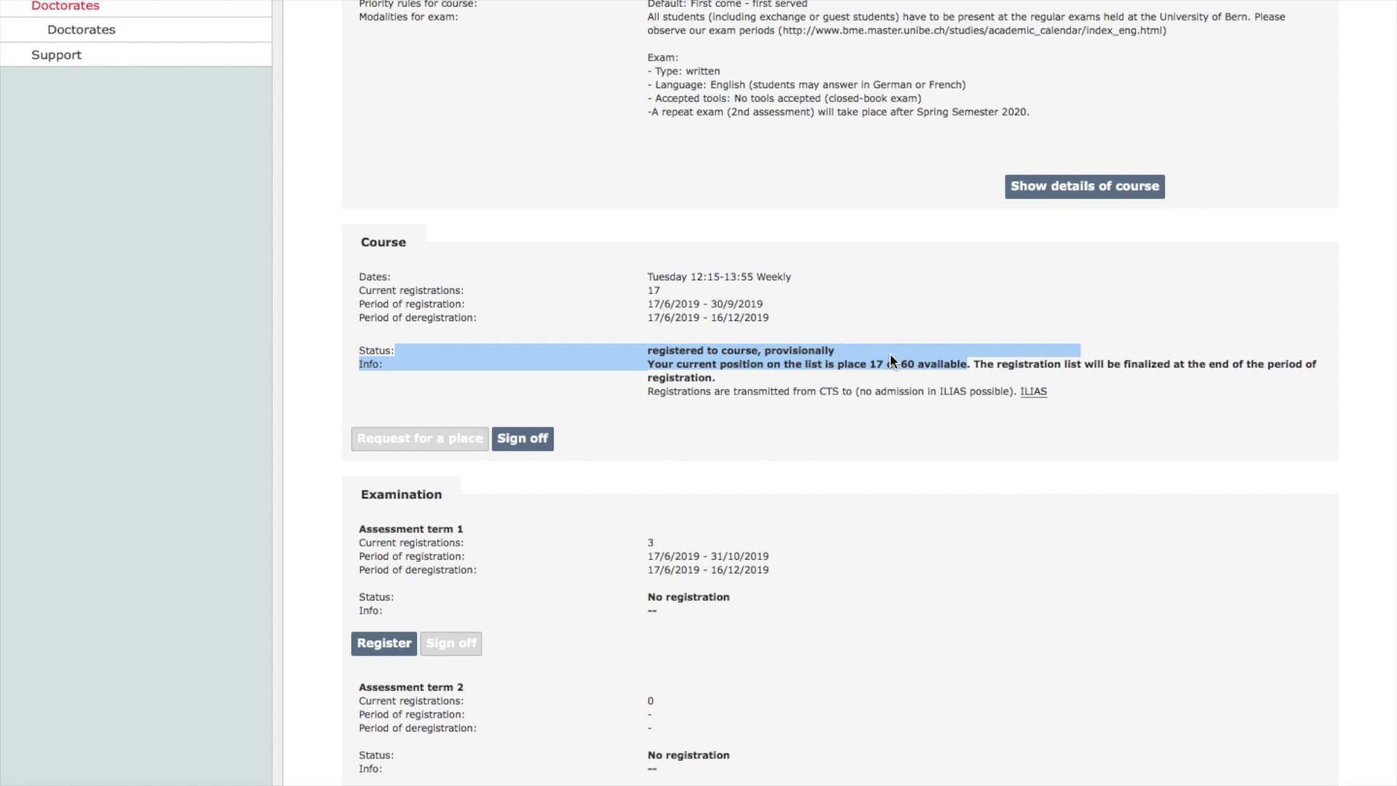
{"action": "scroll", "coordinate": [890, 352], "scroll_direction": "down", "scroll_amount": 2}
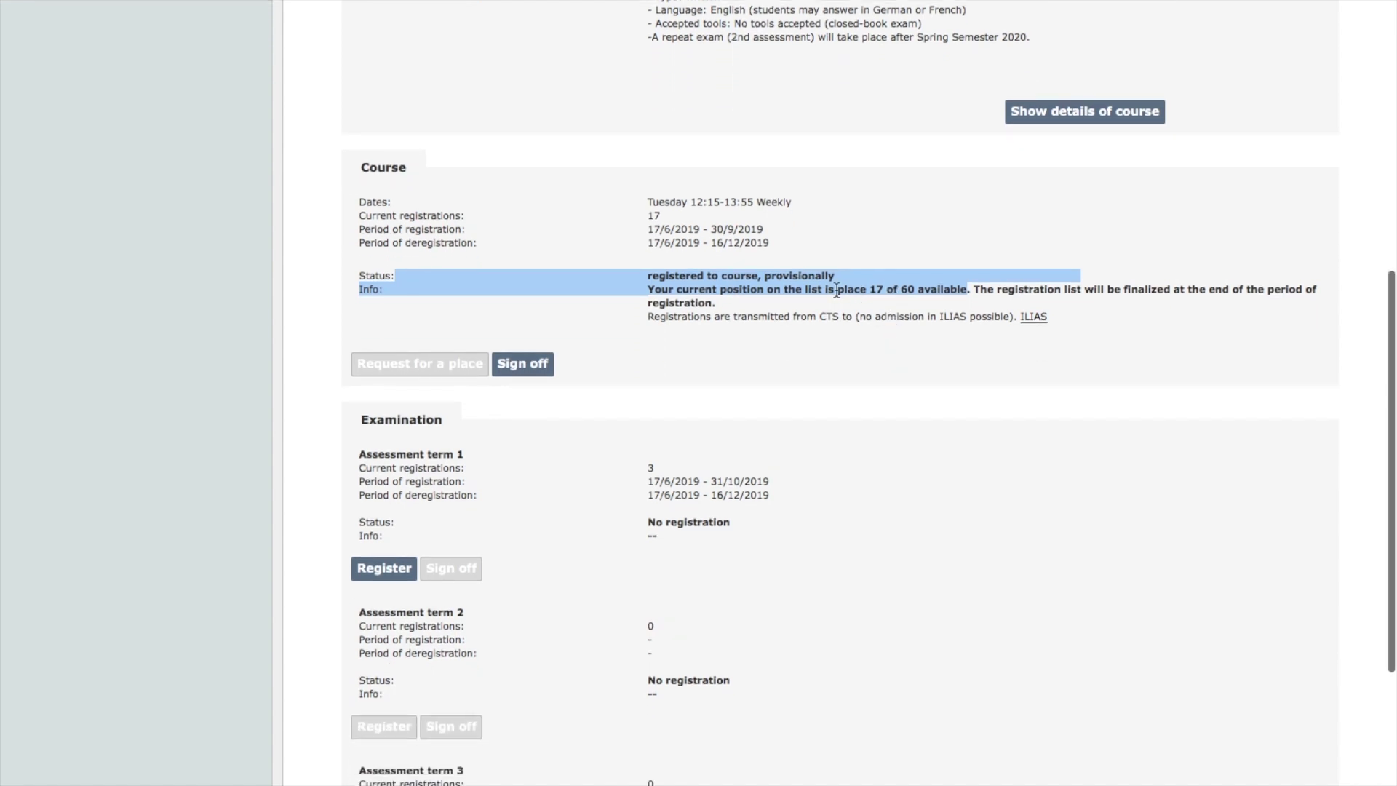
{"action": "scroll", "coordinate": [792, 216], "scroll_direction": "up", "scroll_amount": 1}
{"action": "scroll", "coordinate": [791, 215], "scroll_direction": "up", "scroll_amount": 1}
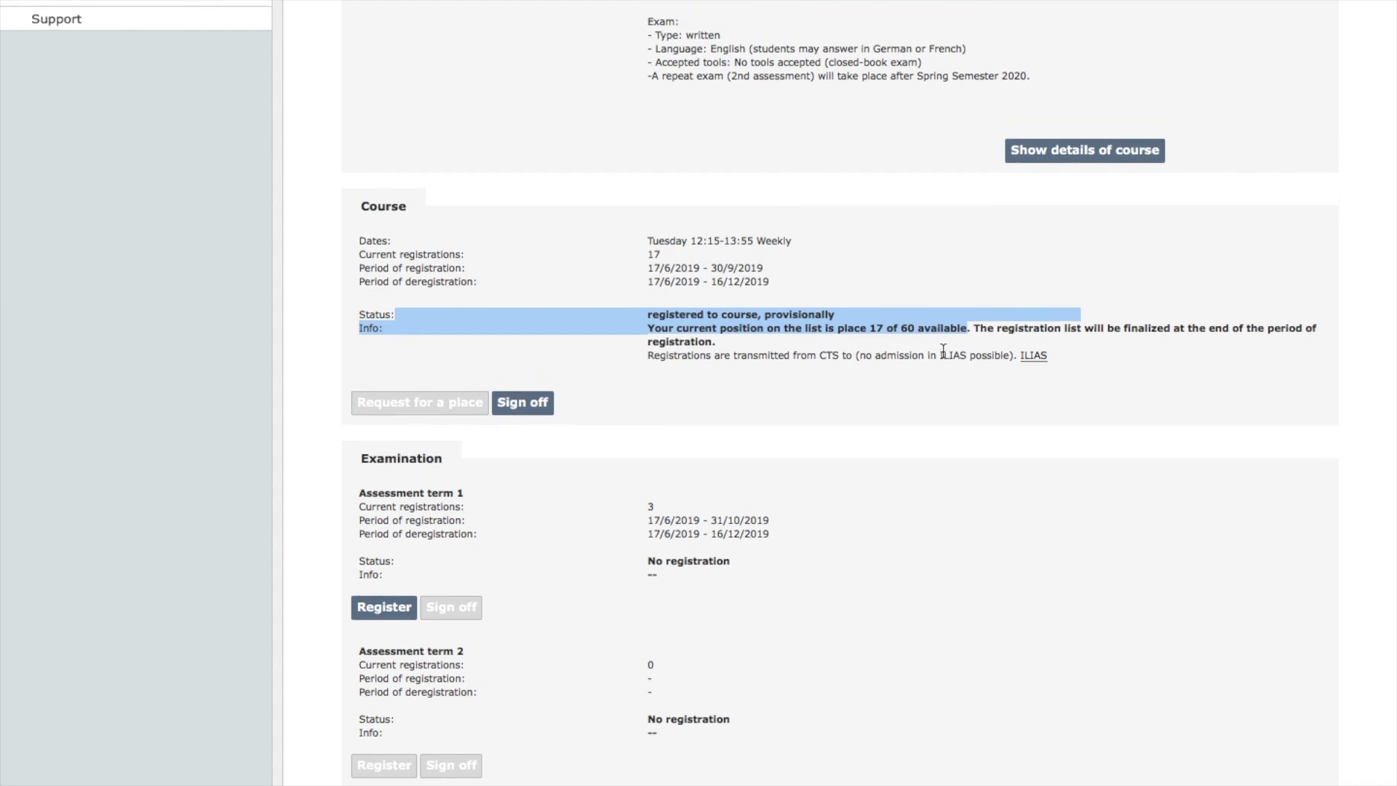
{"action": "left_click", "coordinate": [637, 389]}
{"action": "scroll", "coordinate": [637, 390], "scroll_direction": "down", "scroll_amount": 2}
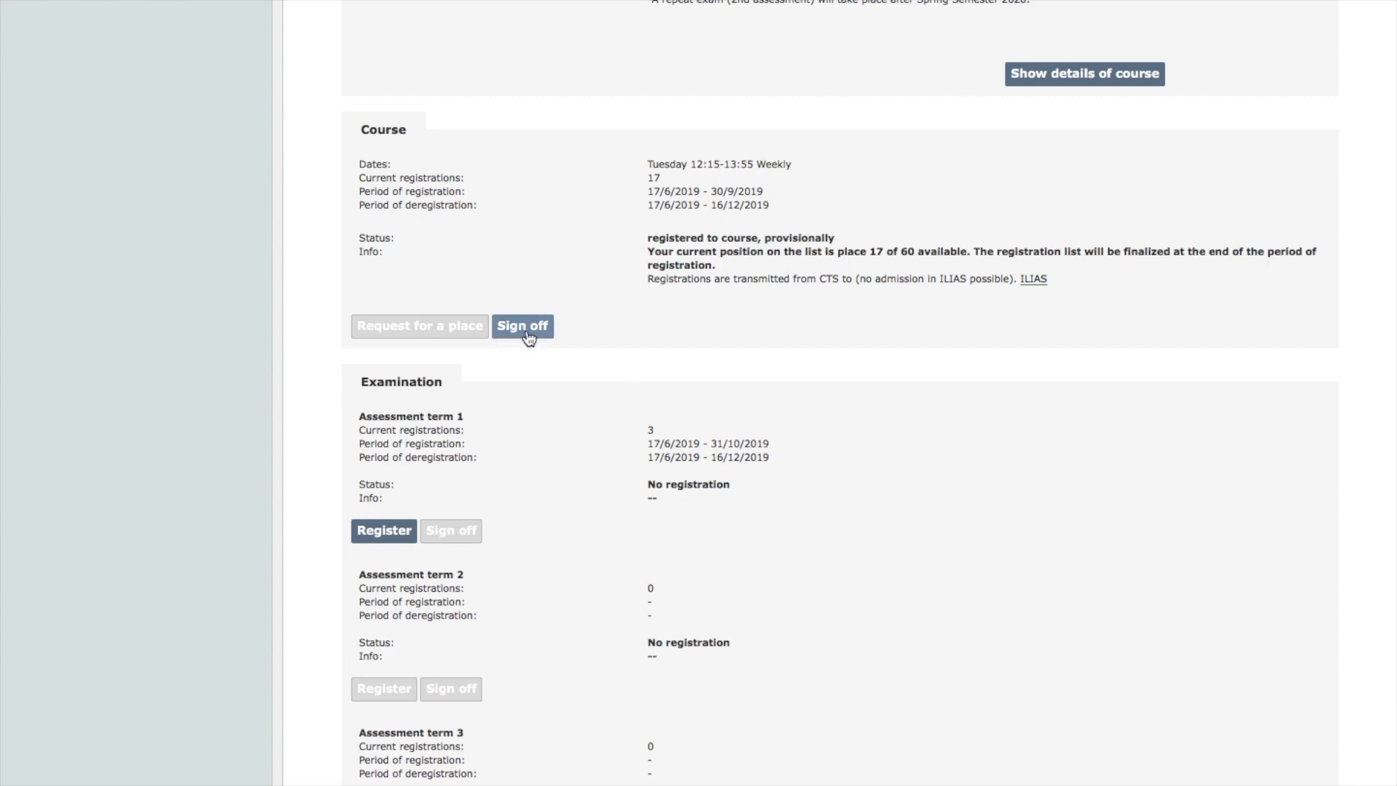
{"action": "scroll", "coordinate": [538, 440], "scroll_direction": "down", "scroll_amount": 3}
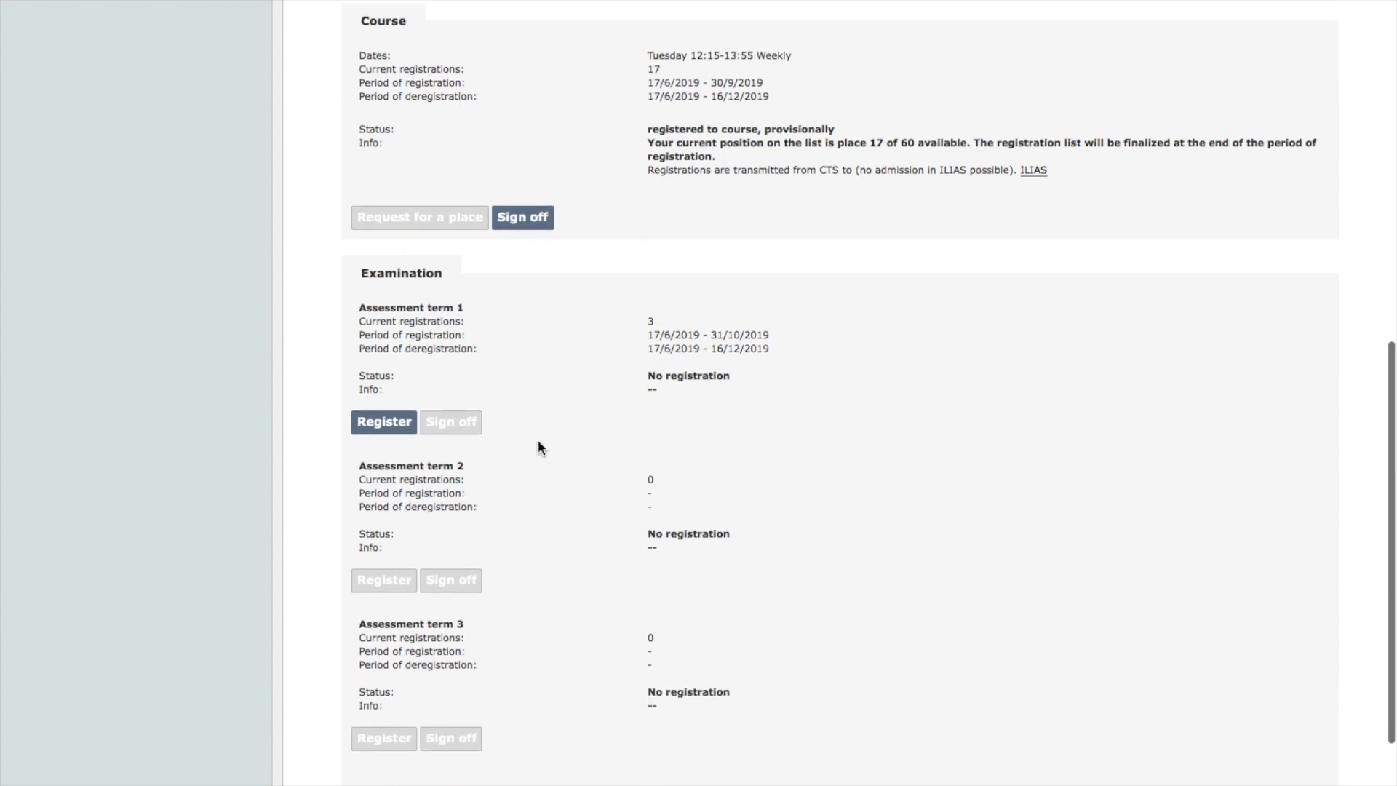
{"action": "scroll", "coordinate": [433, 328], "scroll_direction": "down", "scroll_amount": 1}
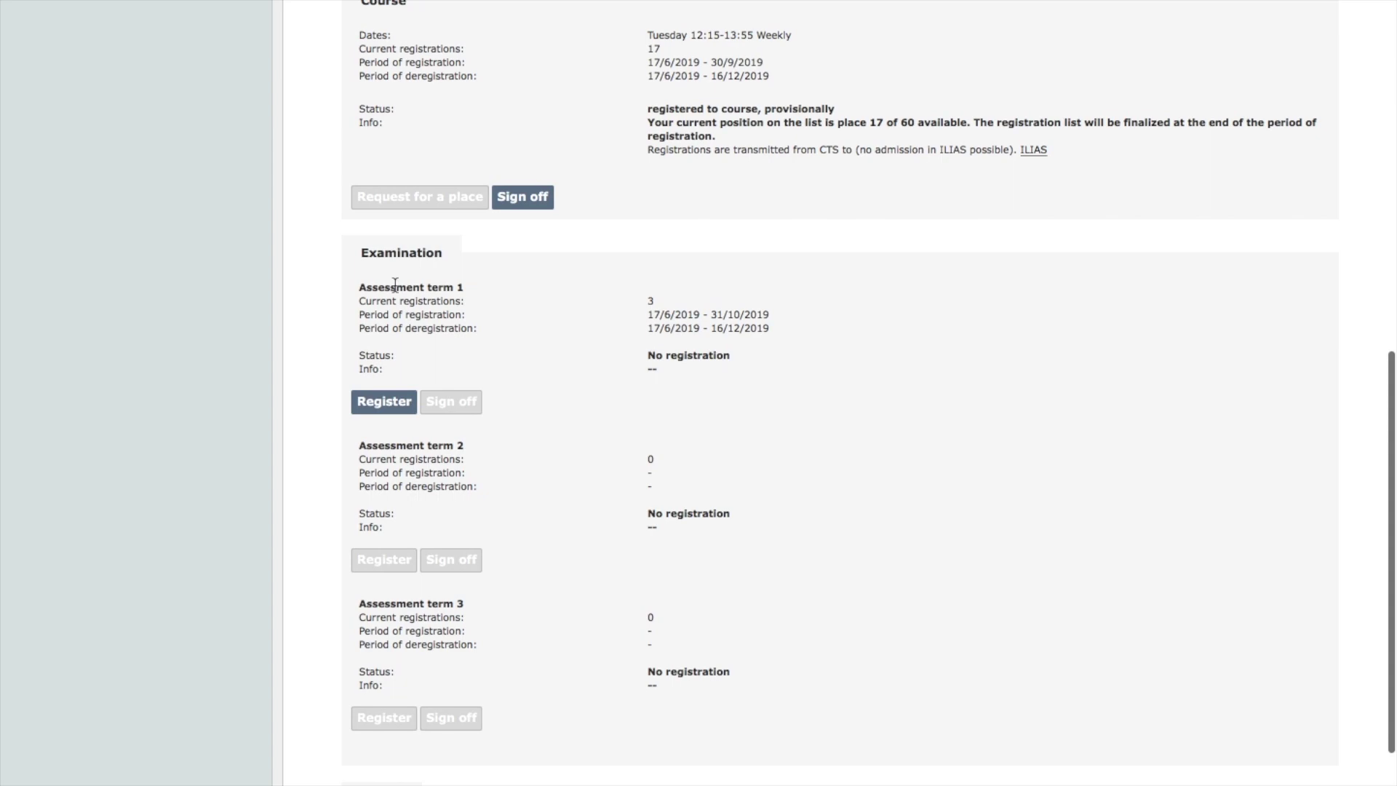
{"action": "left_click", "coordinate": [402, 405]}
{"action": "scroll", "coordinate": [550, 418], "scroll_direction": "down", "scroll_amount": 3}
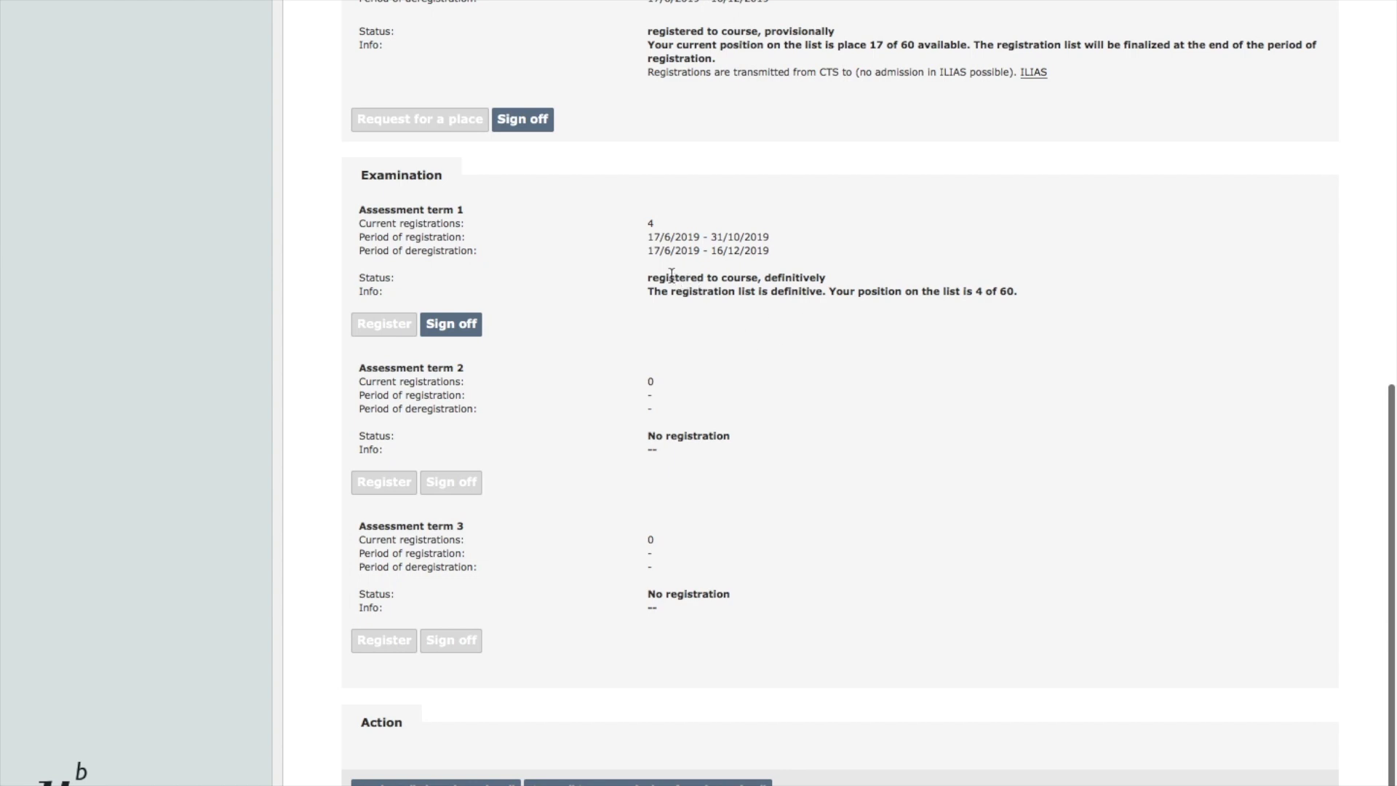
{"action": "left_click_drag", "start_coordinate": [669, 278], "coordinate": [745, 278]}
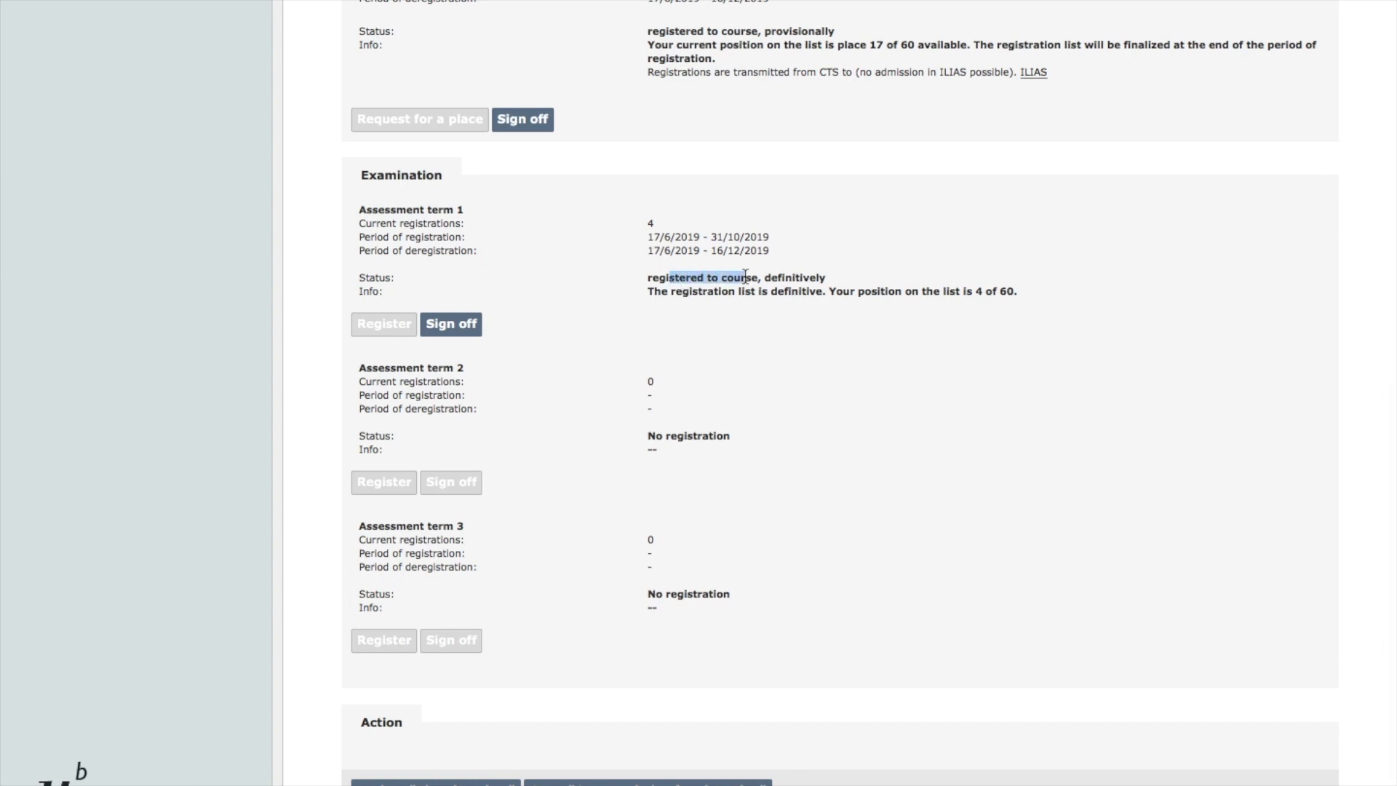
{"action": "scroll", "coordinate": [535, 346], "scroll_direction": "up", "scroll_amount": 1}
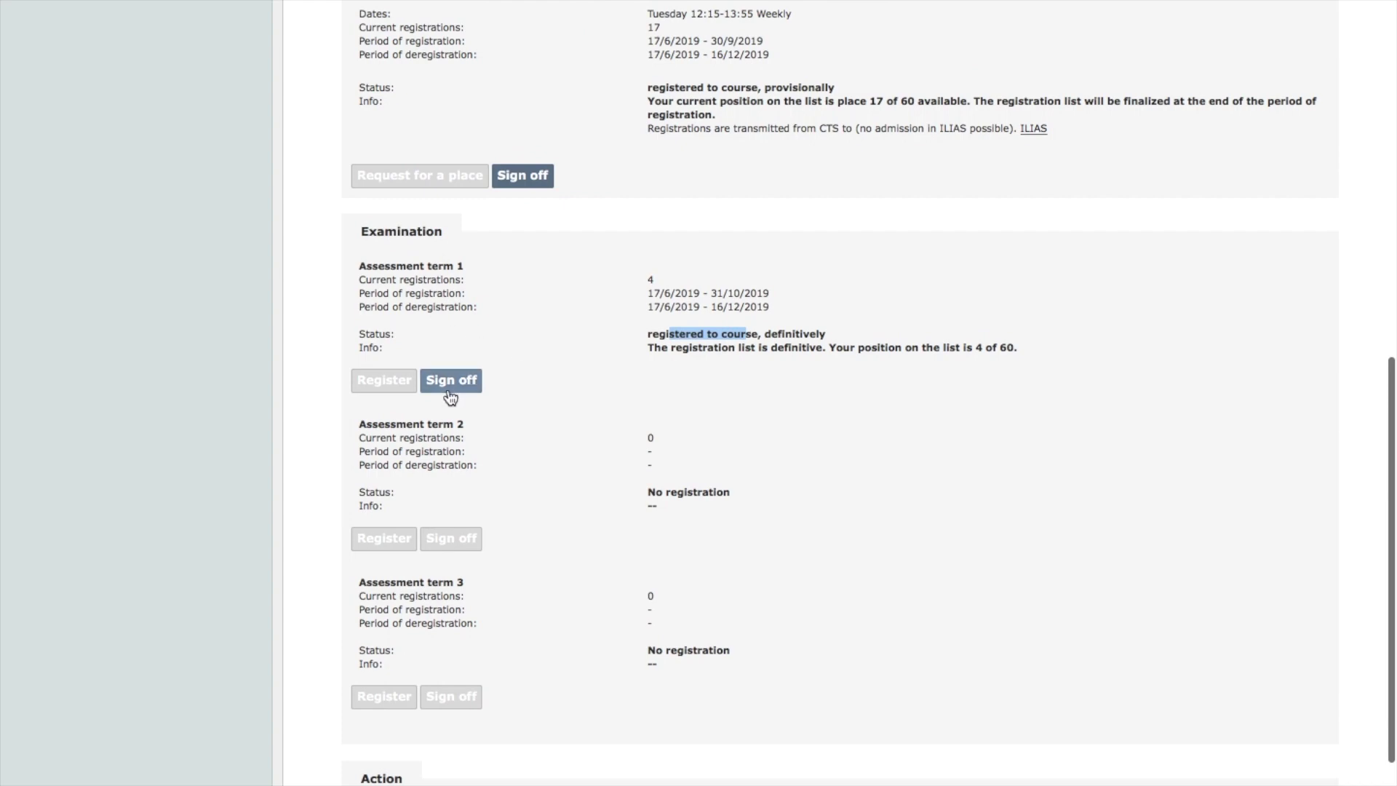
{"action": "left_click", "coordinate": [452, 397]}
{"action": "left_click", "coordinate": [464, 395]}
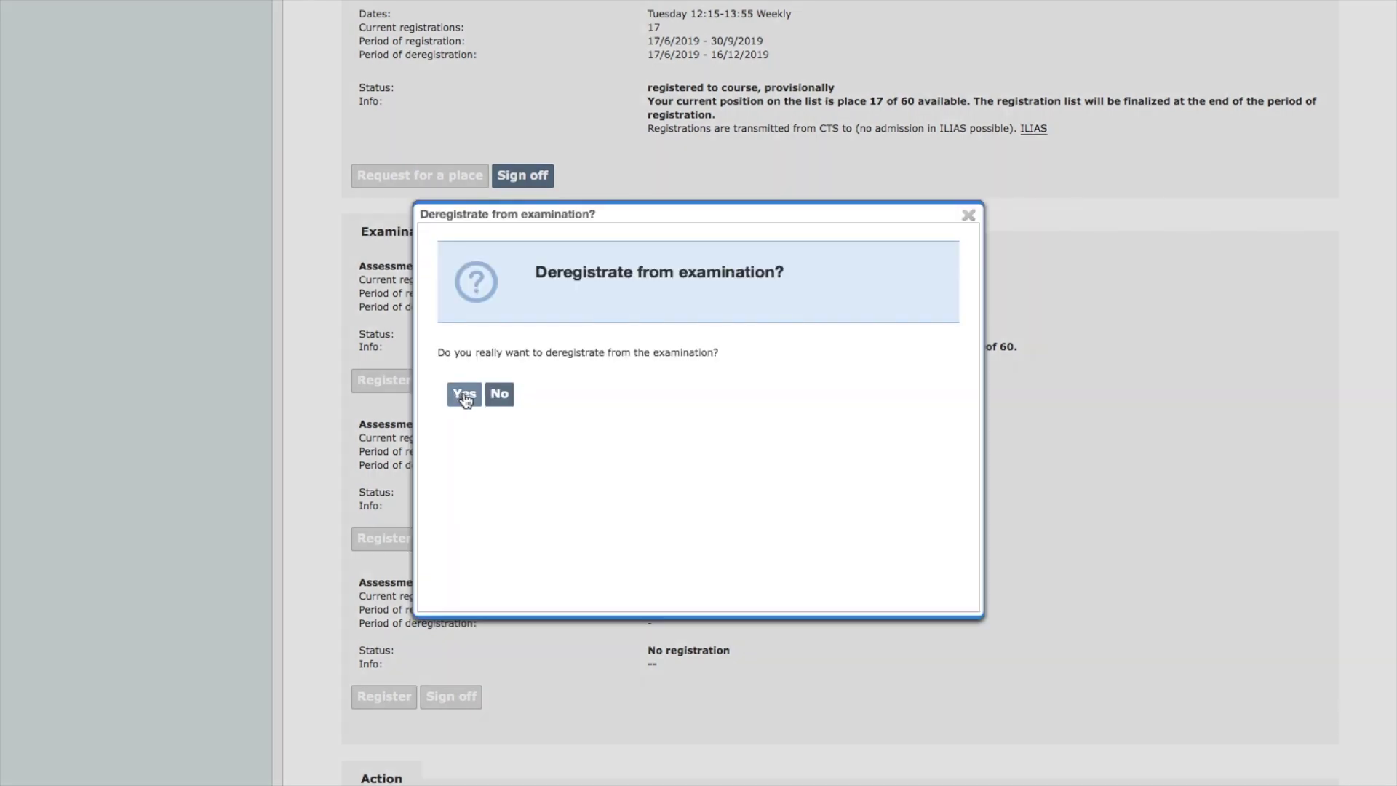
{"action": "scroll", "coordinate": [522, 417], "scroll_direction": "down", "scroll_amount": 5}
{"action": "scroll", "coordinate": [523, 415], "scroll_direction": "down", "scroll_amount": 6}
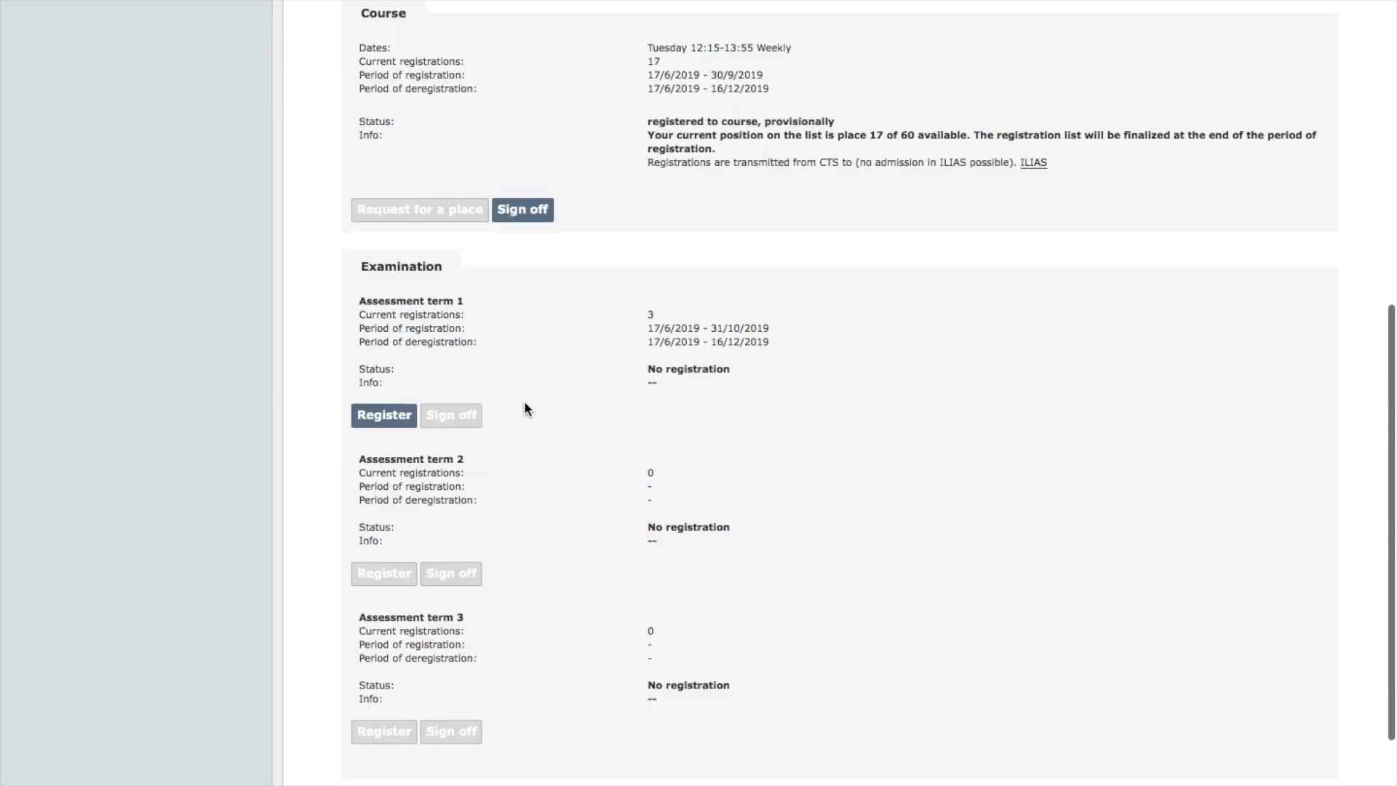
{"action": "scroll", "coordinate": [524, 396], "scroll_direction": "up", "scroll_amount": 5}
{"action": "scroll", "coordinate": [525, 391], "scroll_direction": "up", "scroll_amount": 4}
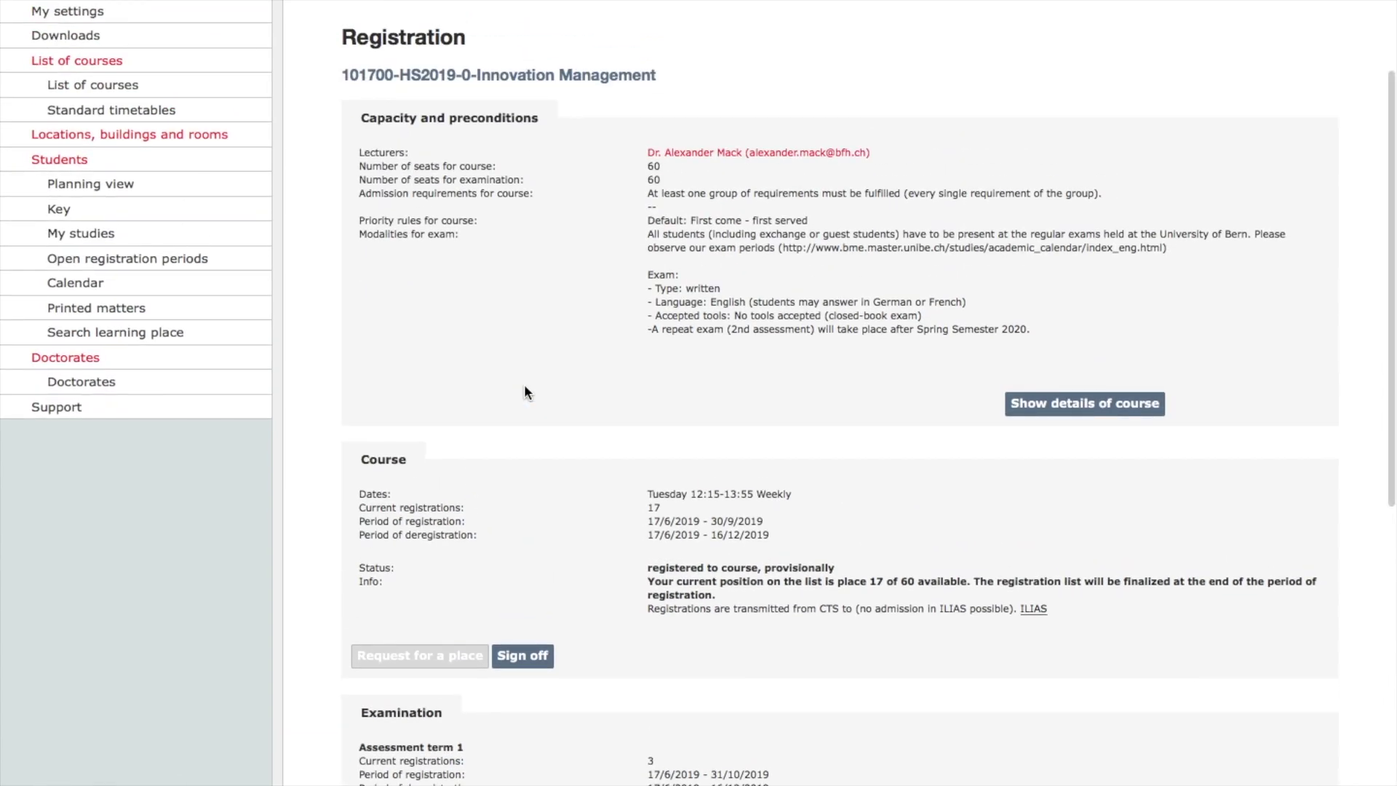
{"action": "scroll", "coordinate": [524, 391], "scroll_direction": "down", "scroll_amount": 3}
{"action": "scroll", "coordinate": [527, 393], "scroll_direction": "down", "scroll_amount": 3}
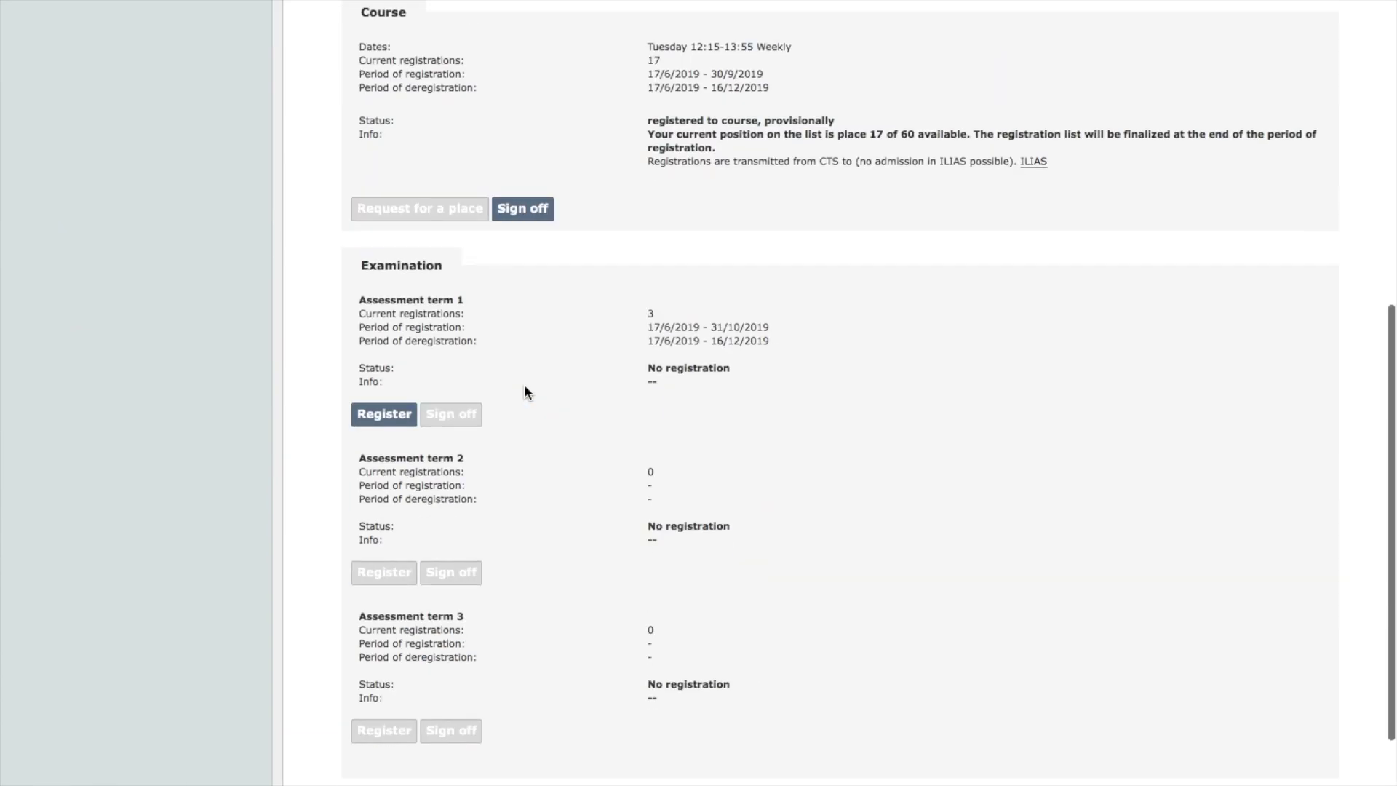
{"action": "scroll", "coordinate": [527, 393], "scroll_direction": "down", "scroll_amount": 3}
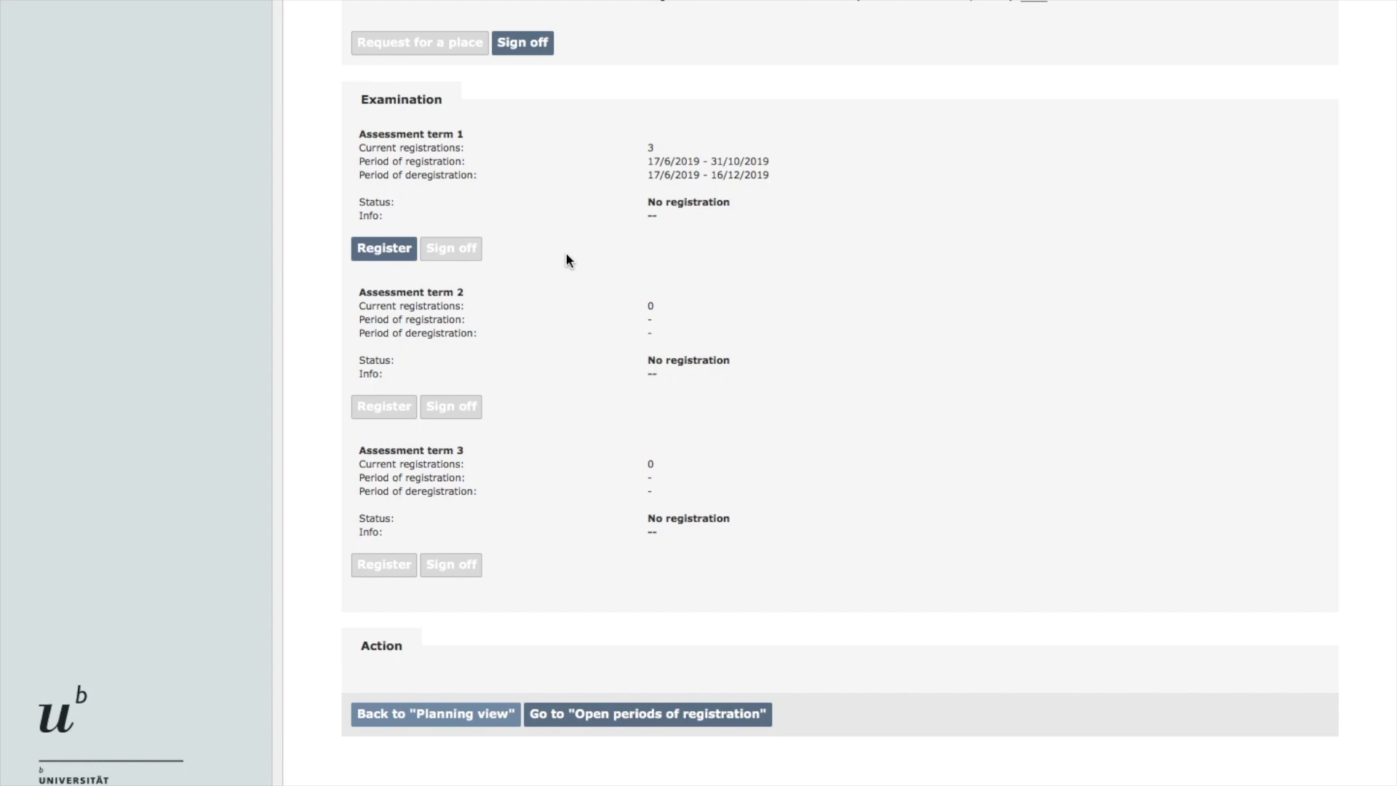
{"action": "scroll", "coordinate": [565, 251], "scroll_direction": "up", "scroll_amount": 1}
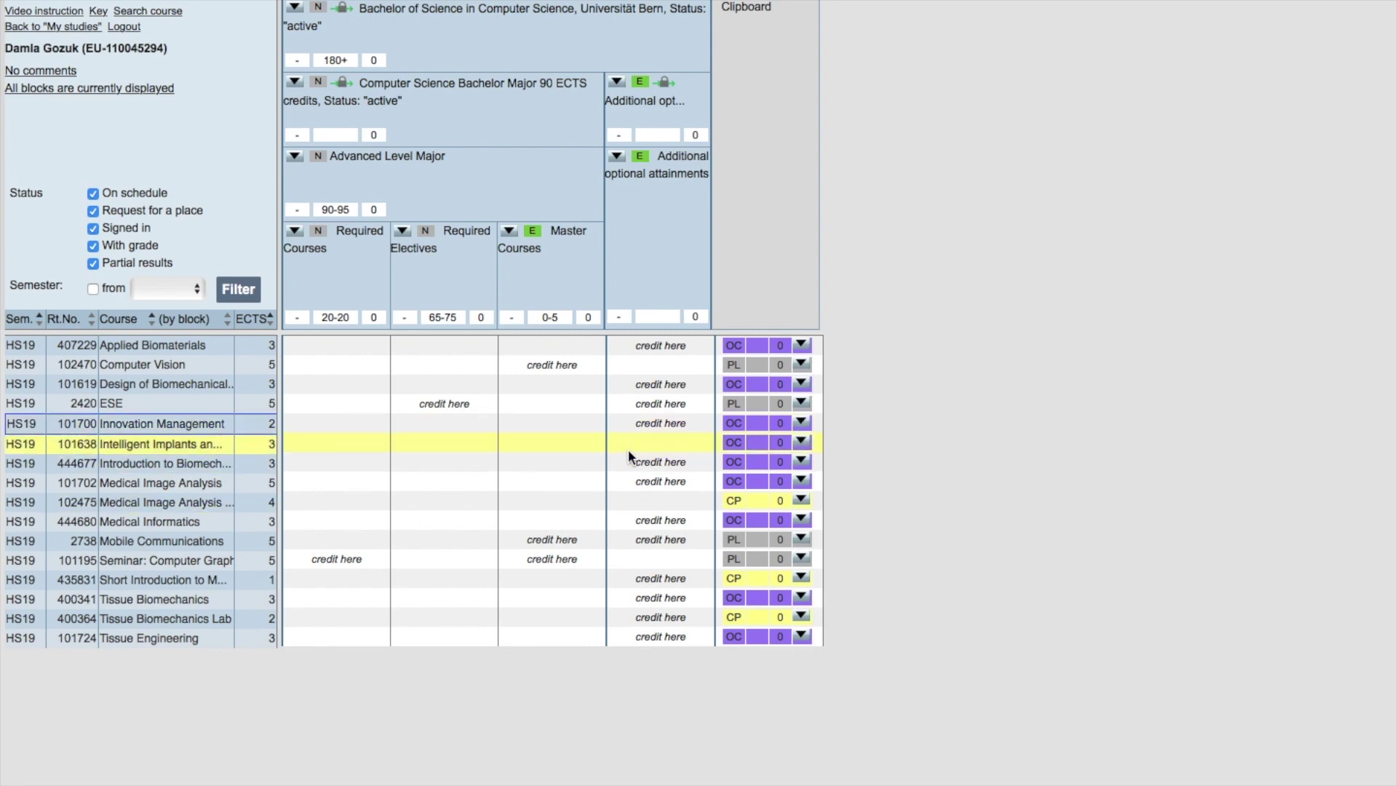
- Exit browser full screen and restore the course-status legend screenshot from the Dock
{"action": "mouse_move", "coordinate": [65, 3]}
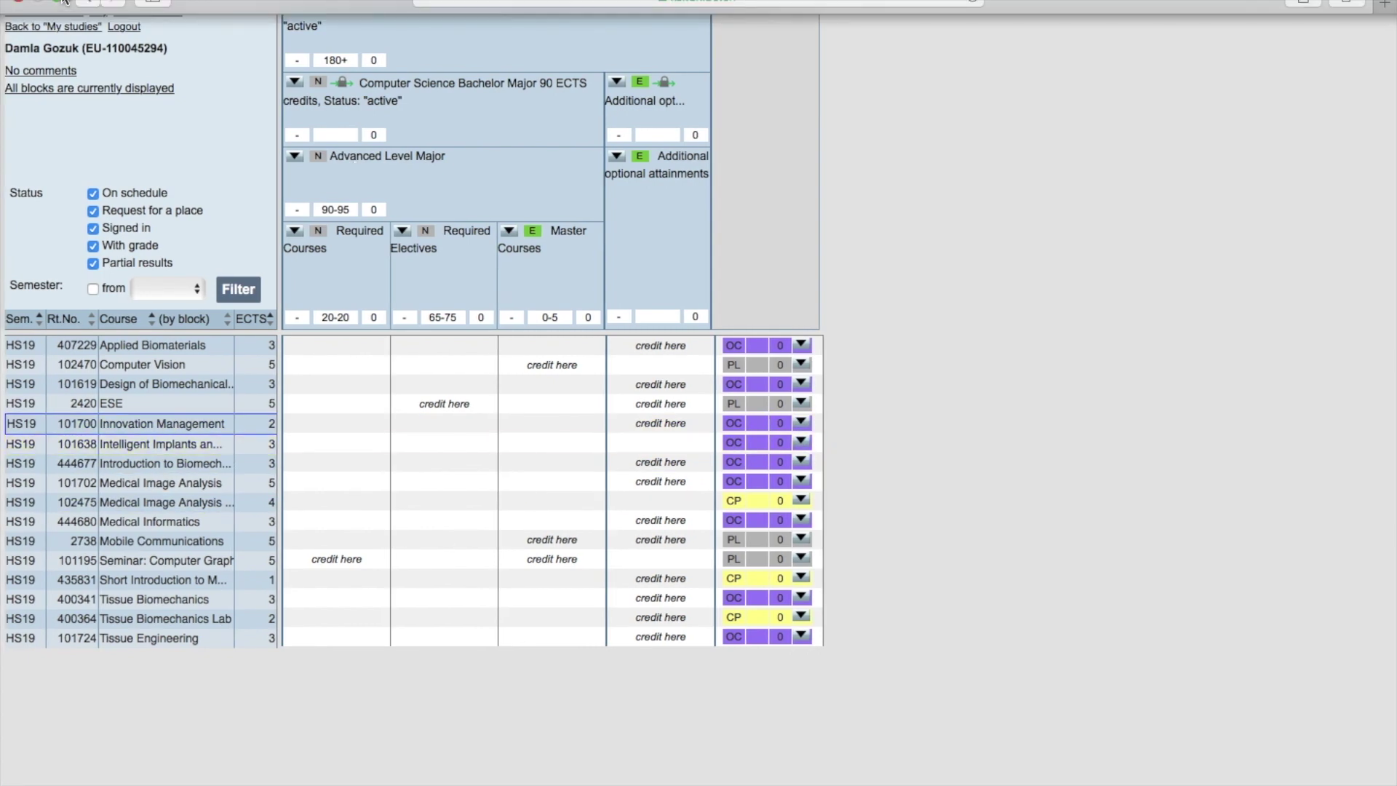
{"action": "left_click", "coordinate": [64, 2]}
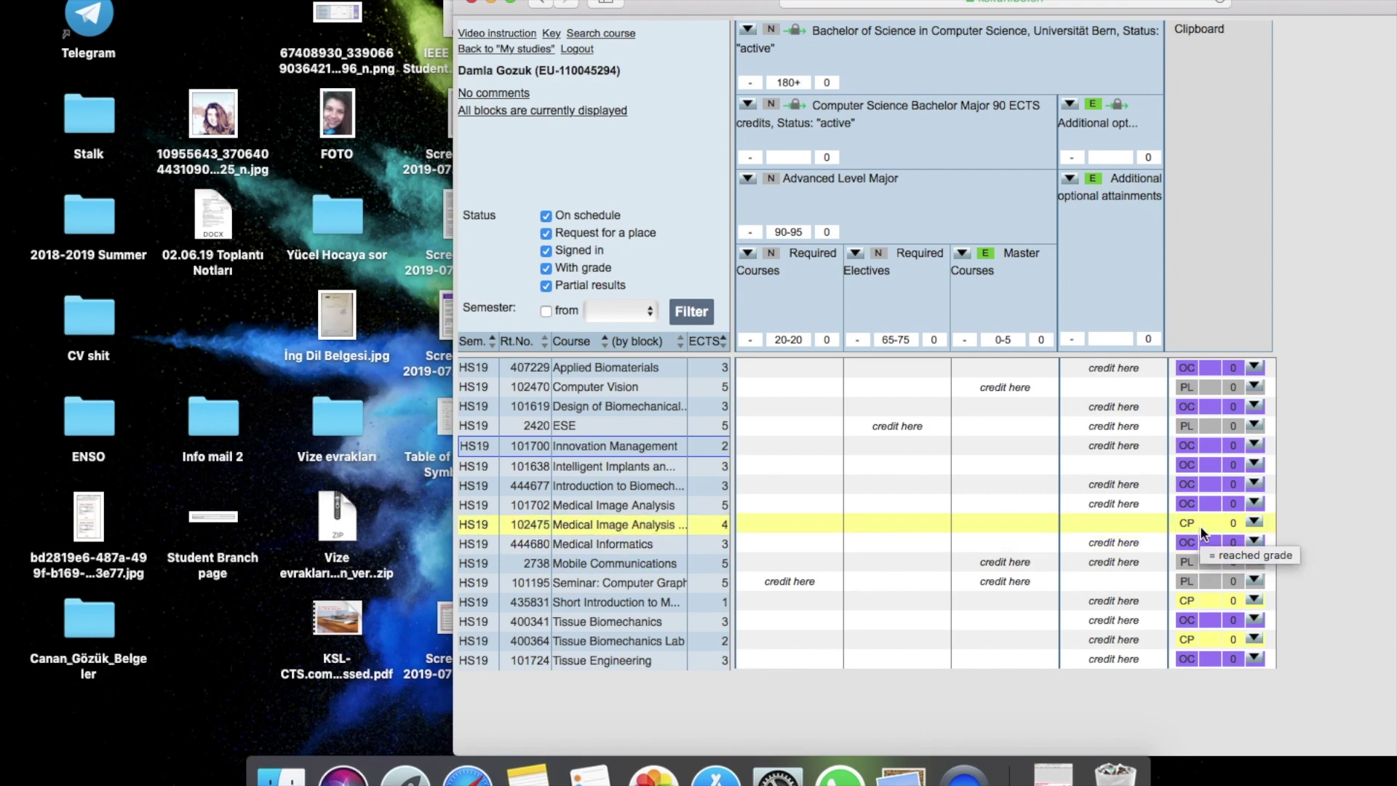
{"action": "left_click", "coordinate": [1053, 774]}
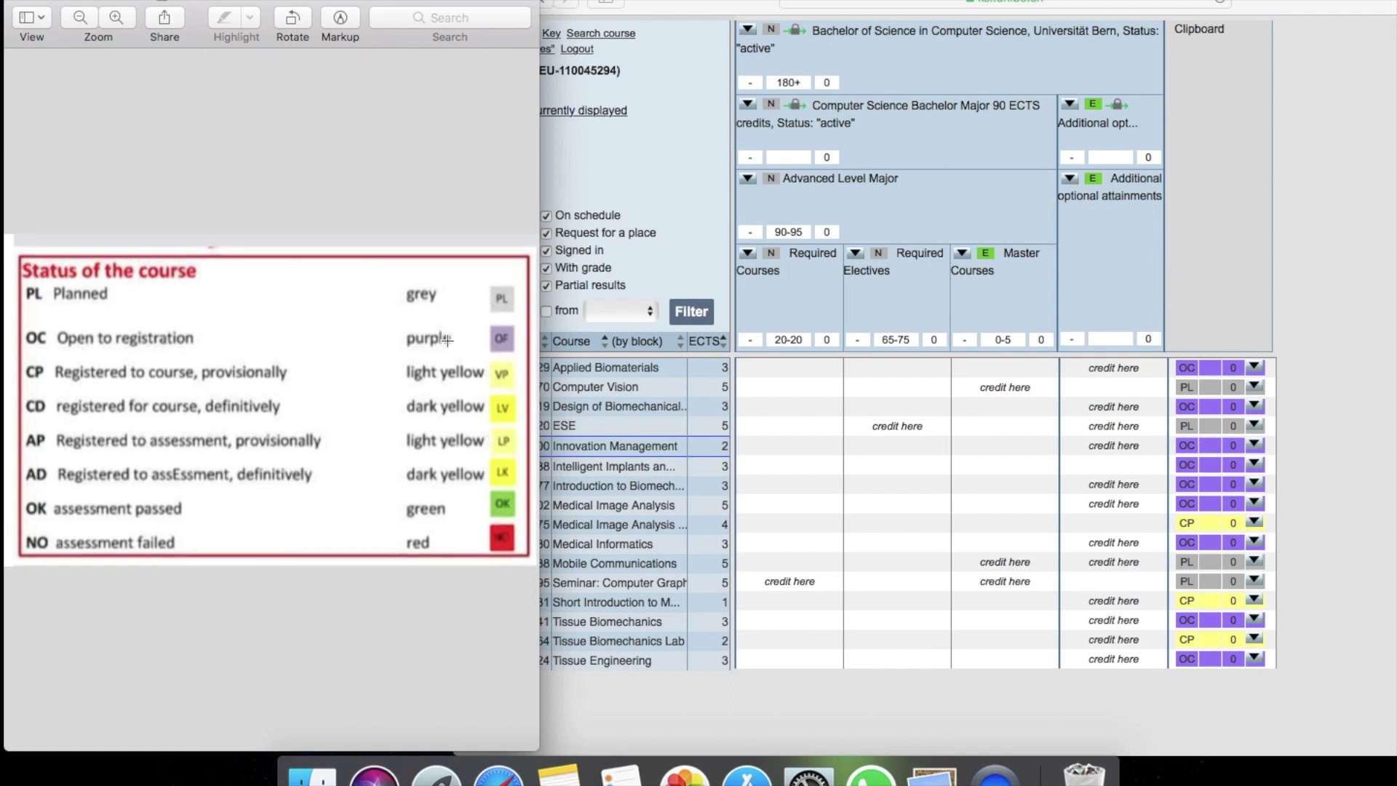
- Outline the CP provisional and CD definitive legend rows, then return to the planning view
{"action": "left_click_drag", "start_coordinate": [522, 352], "coordinate": [422, 314]}
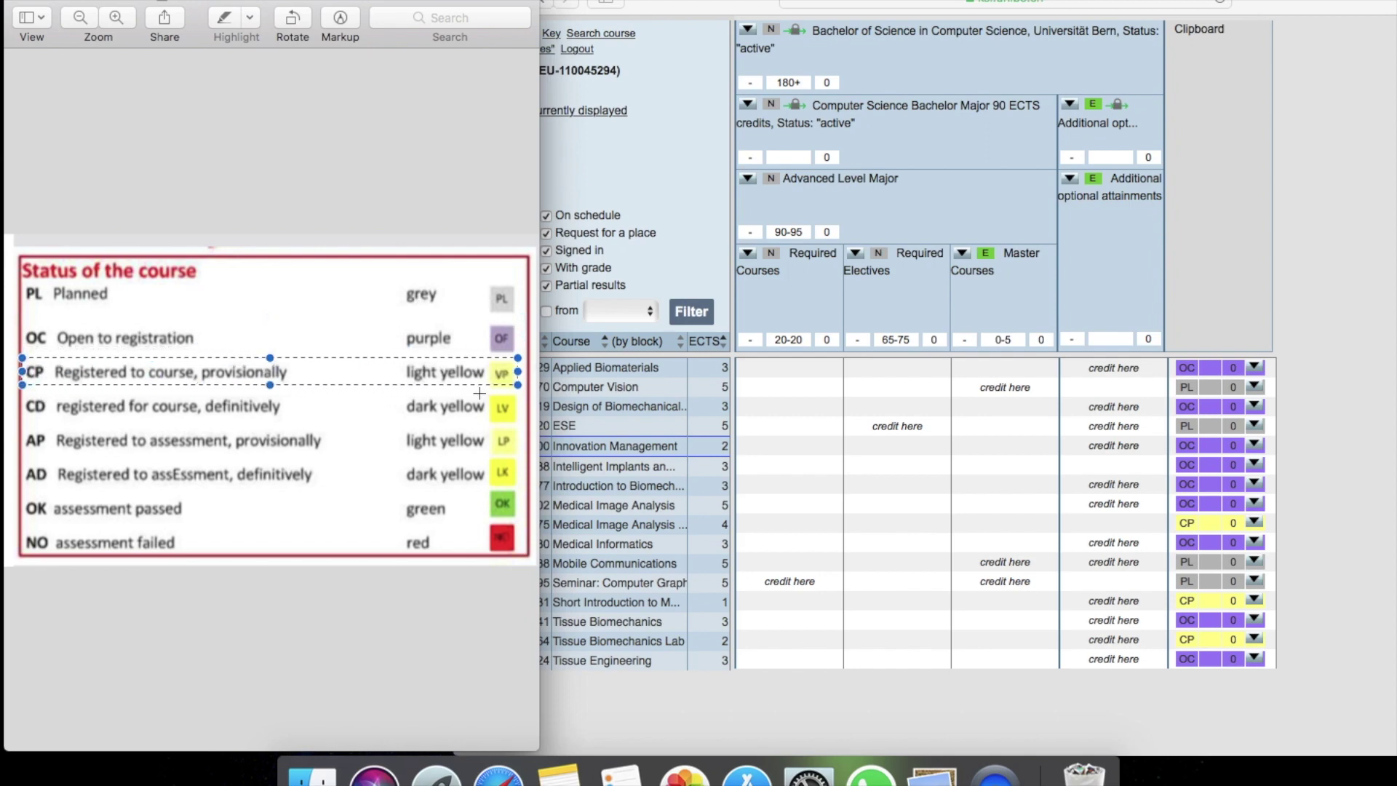
{"action": "left_click_drag", "start_coordinate": [31, 422], "coordinate": [522, 391]}
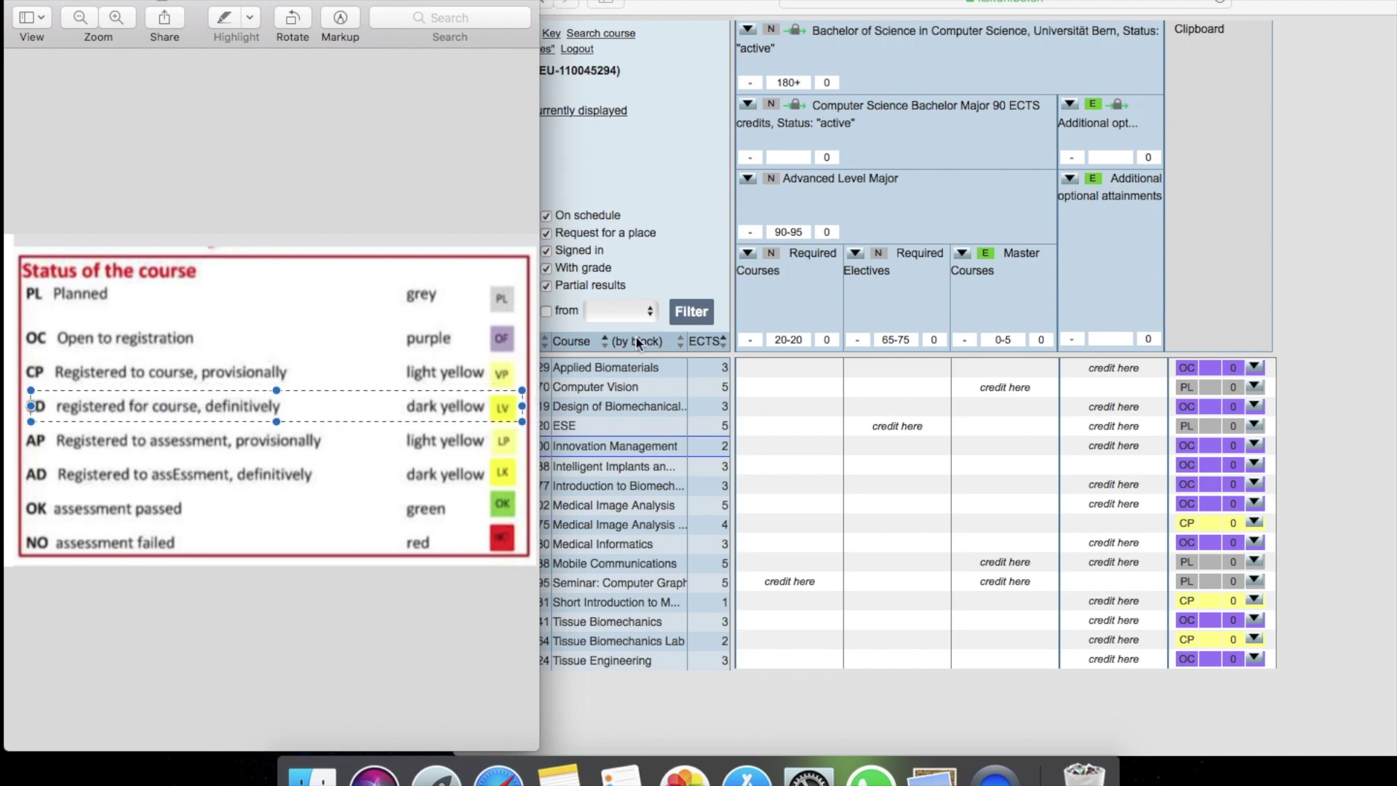
{"action": "left_click", "coordinate": [354, 554]}
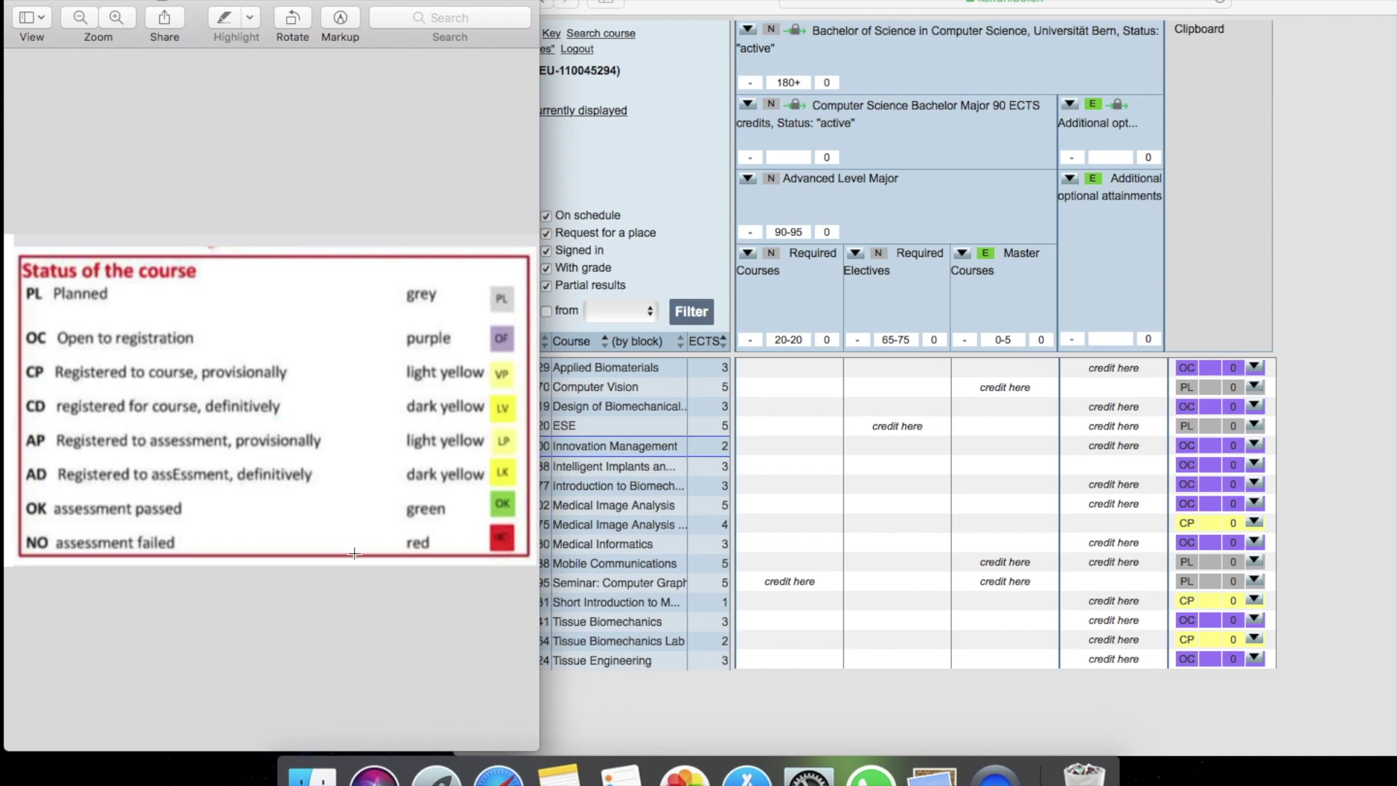
{"action": "left_click", "coordinate": [943, 512]}
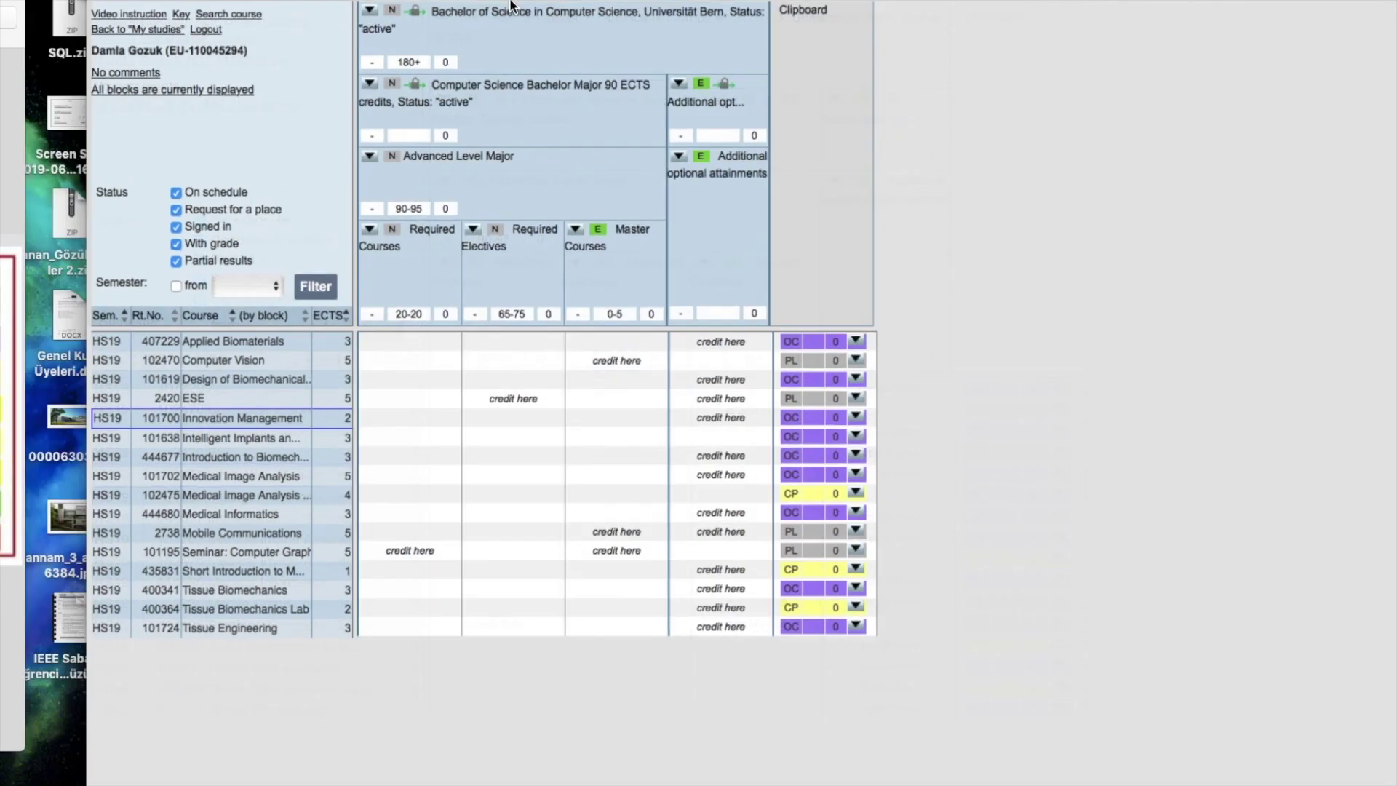